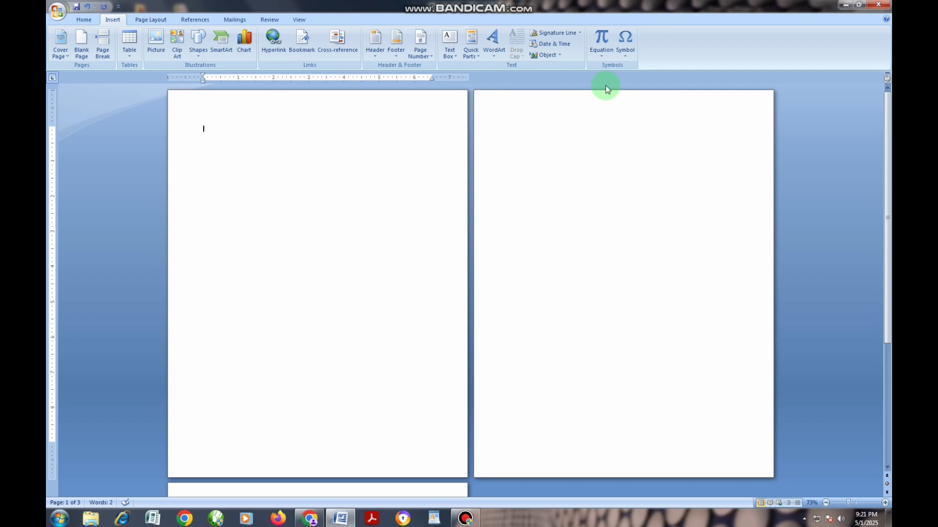
{"action": "left_click", "coordinate": [624, 60]}
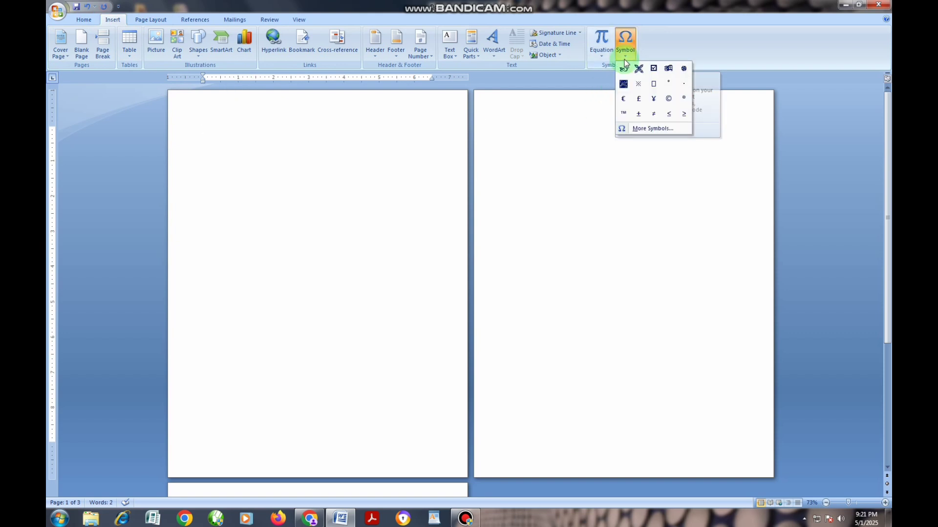
{"action": "left_click", "coordinate": [644, 128]}
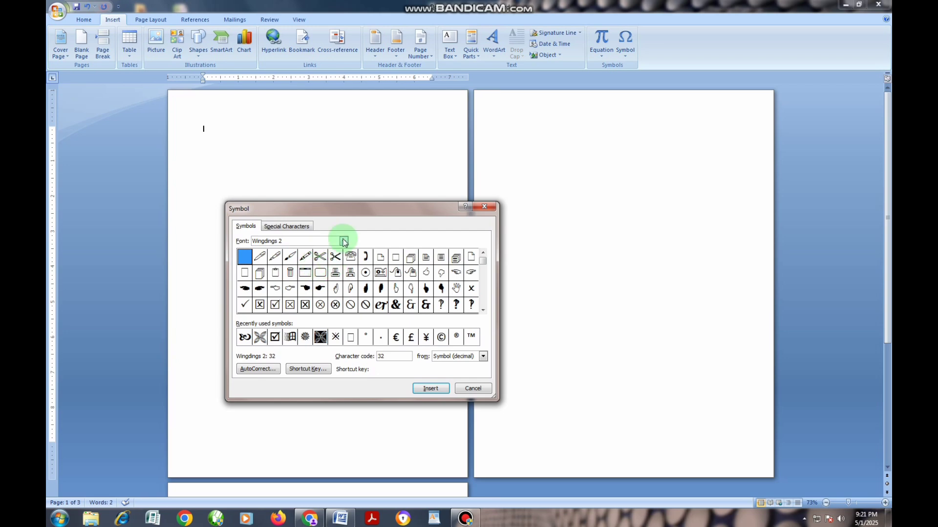
{"action": "left_click", "coordinate": [486, 205]}
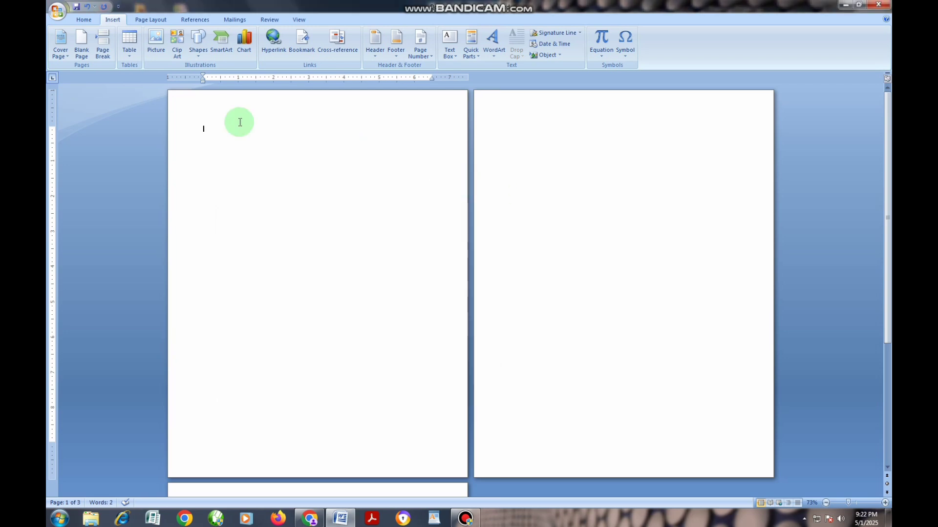
Step: Draw a rectangle about 7.8 inches wide and 10.2 inches high as a page border on the first page
{"action": "left_click", "coordinate": [199, 58]}
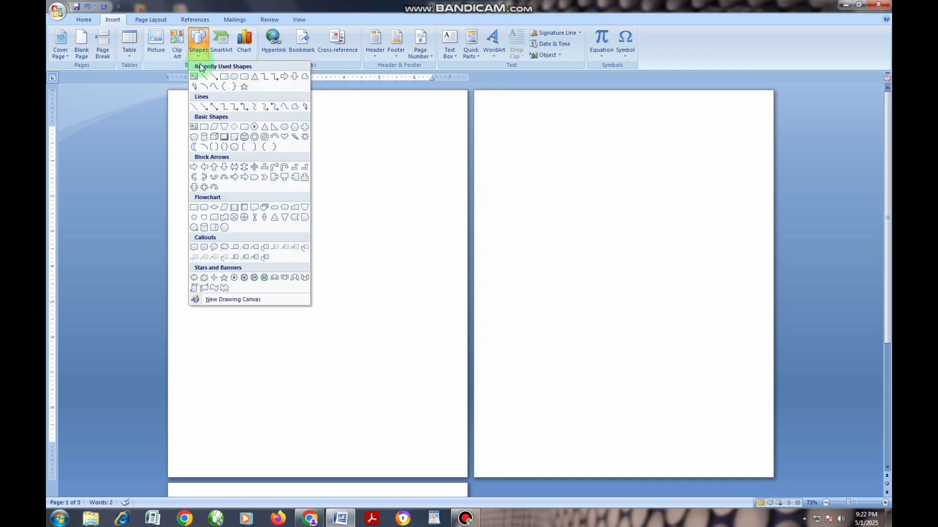
{"action": "left_click", "coordinate": [224, 78]}
{"action": "mouse_move", "coordinate": [187, 107]}
{"action": "left_mouse_down"}
{"action": "mouse_move", "coordinate": [209, 163]}
{"action": "mouse_move", "coordinate": [421, 380]}
{"action": "mouse_move", "coordinate": [455, 465]}
{"action": "left_mouse_up"}
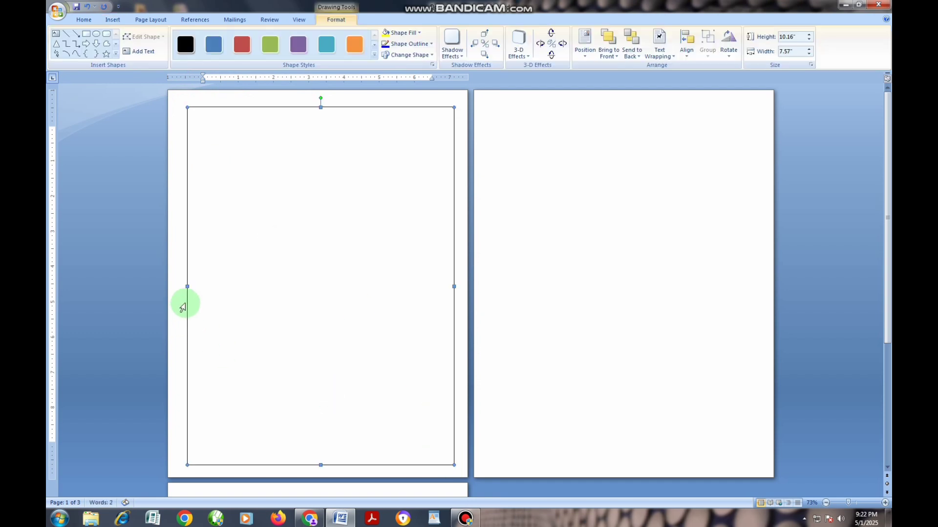
{"action": "left_click_drag", "start_coordinate": [180, 288], "coordinate": [179, 289]}
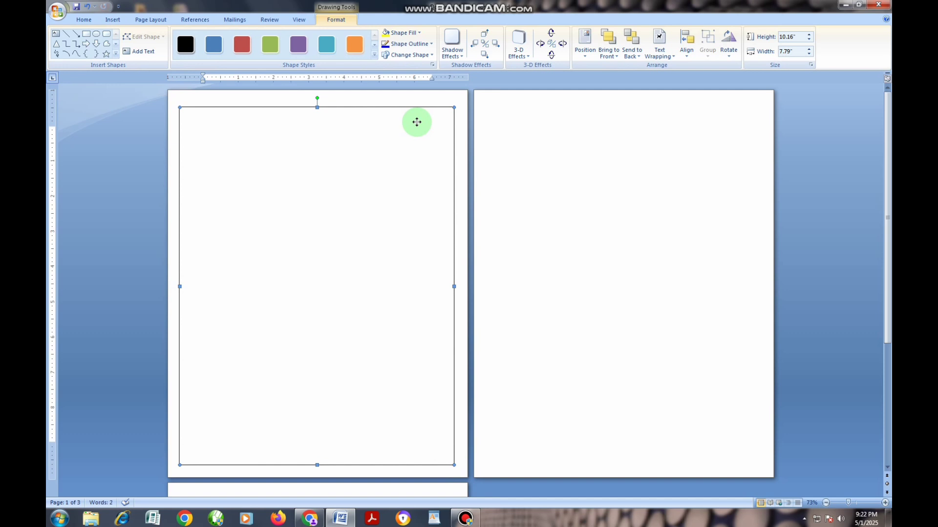
Step: Remove the border rectangle's fill and set its outline weight to 3 pt
{"action": "left_click", "coordinate": [411, 33]}
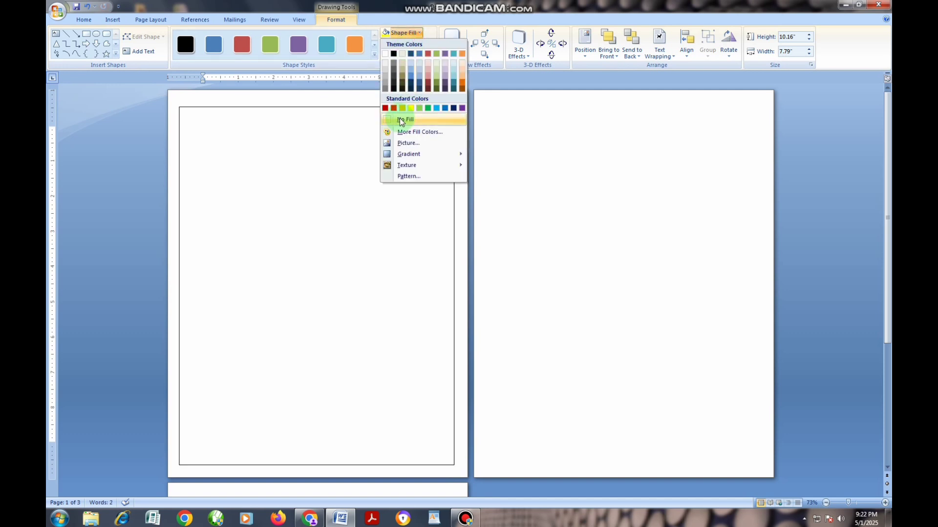
{"action": "left_click", "coordinate": [399, 119]}
{"action": "left_click", "coordinate": [419, 44]}
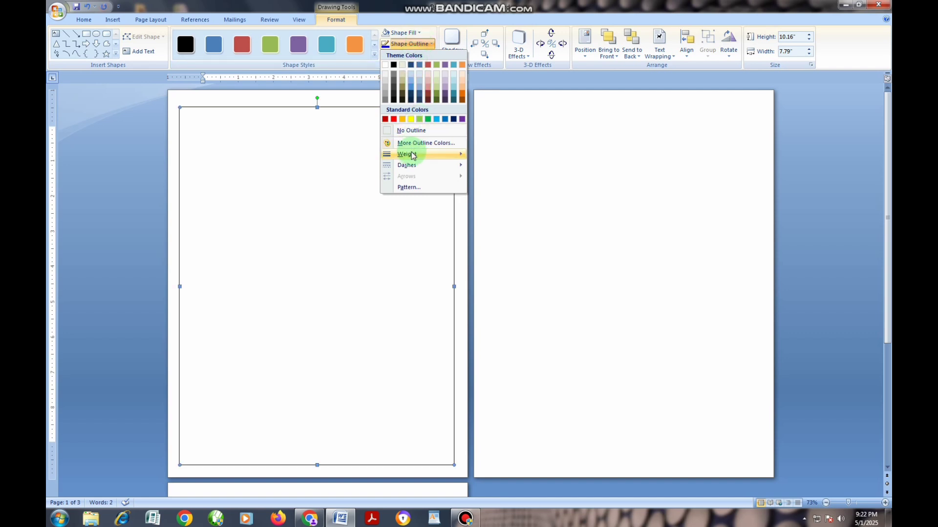
{"action": "mouse_move", "coordinate": [413, 155]}
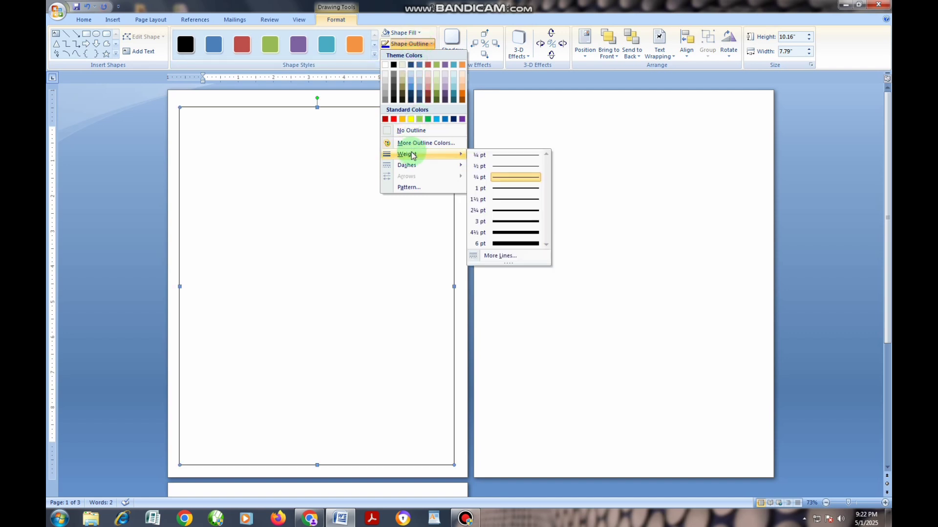
{"action": "left_click", "coordinate": [508, 221]}
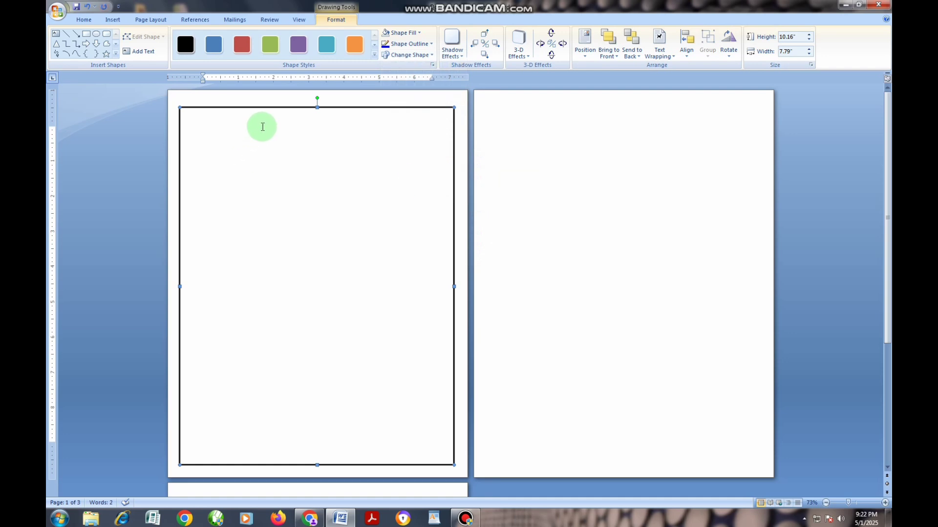
Step: Insert the four-petal ornament symbol from the Wingdings 2 font, character code 147, into the document
{"action": "left_click", "coordinate": [274, 101]}
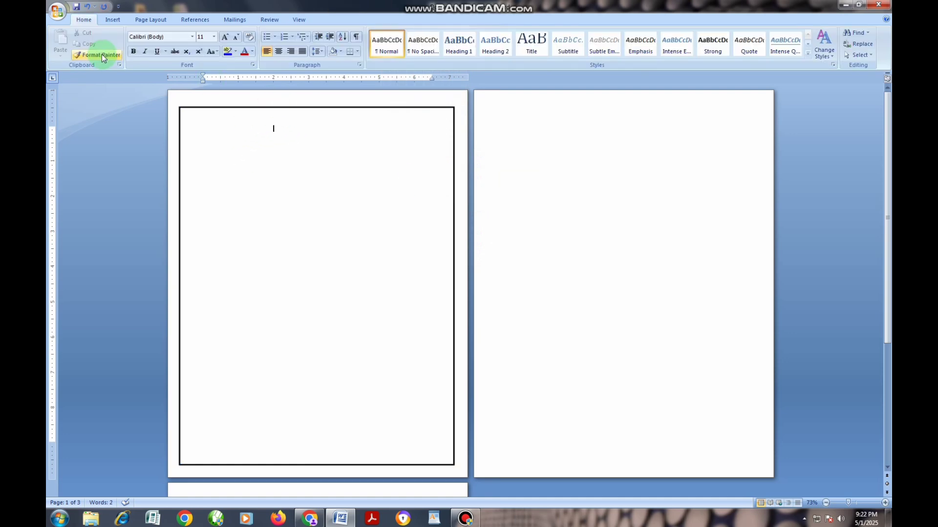
{"action": "left_click", "coordinate": [113, 20]}
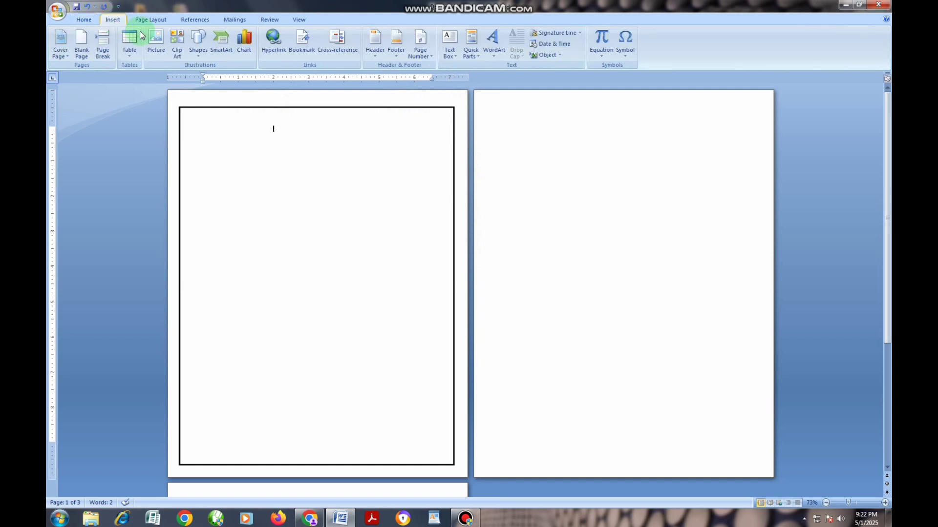
{"action": "left_click", "coordinate": [626, 53]}
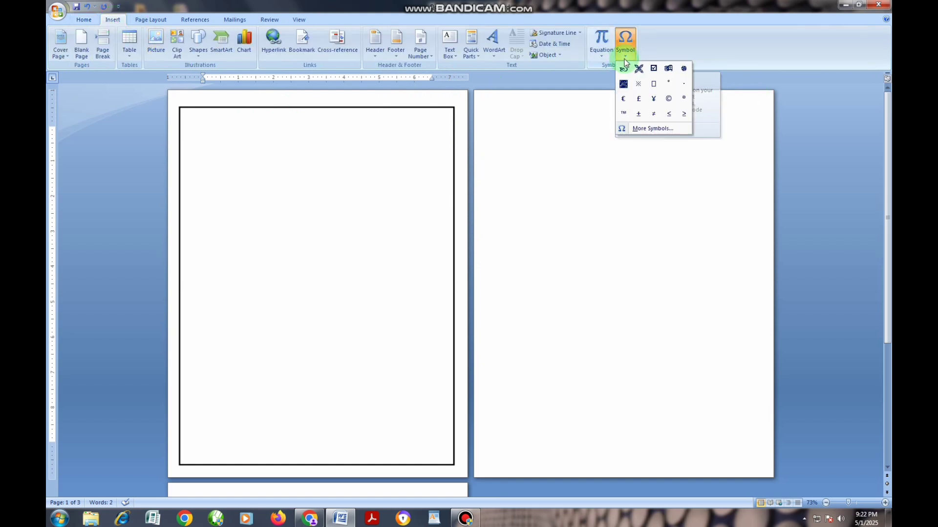
{"action": "left_click", "coordinate": [640, 129]}
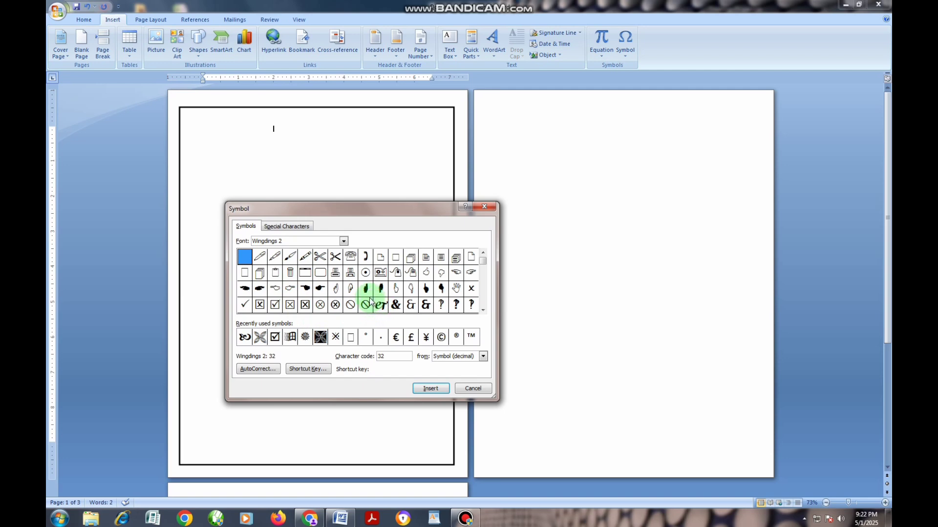
{"action": "left_click", "coordinate": [483, 309]}
{"action": "left_click", "coordinate": [482, 310]}
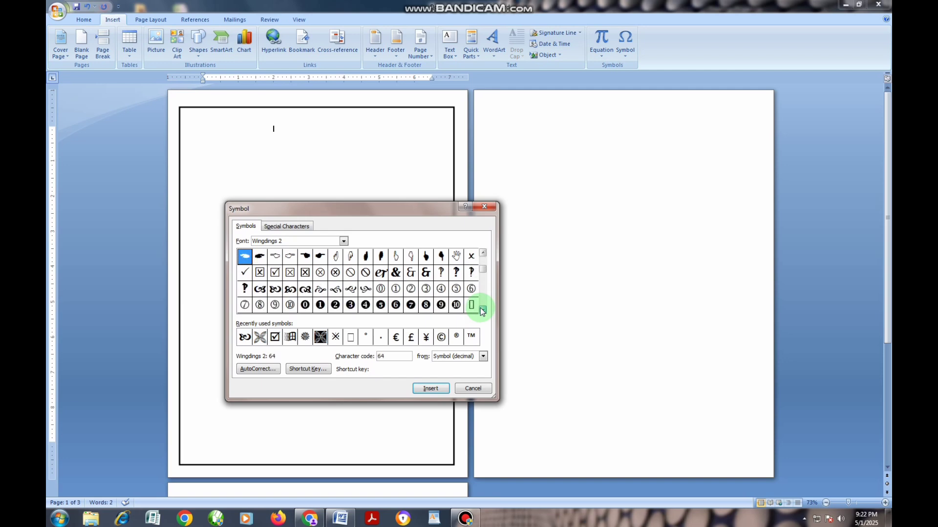
{"action": "left_click", "coordinate": [482, 309]}
{"action": "left_click", "coordinate": [483, 309]}
{"action": "left_click", "coordinate": [483, 310]}
{"action": "left_click", "coordinate": [483, 309]}
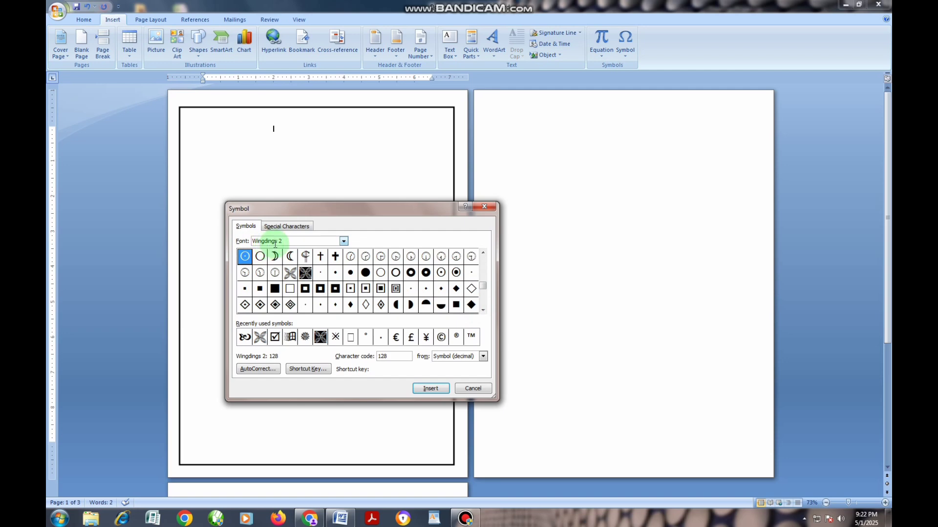
{"action": "left_click", "coordinate": [343, 241]}
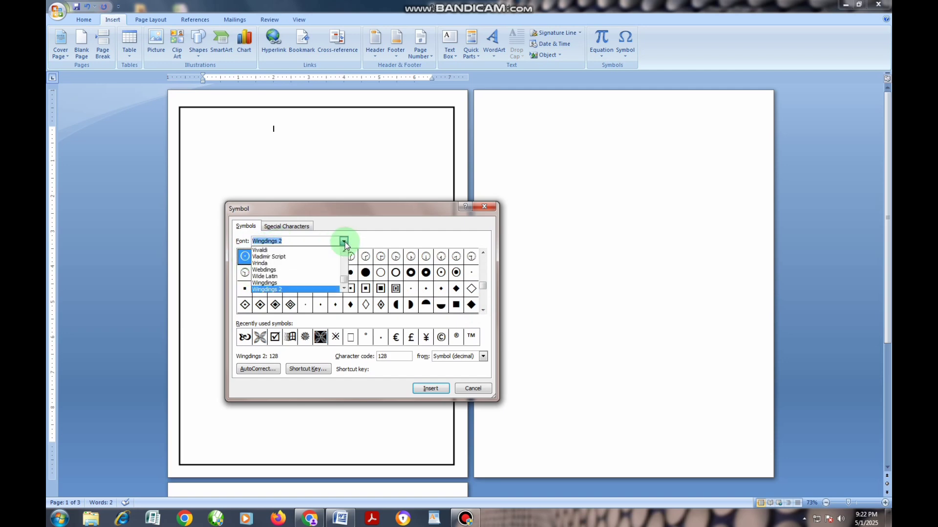
{"action": "left_click", "coordinate": [343, 241]}
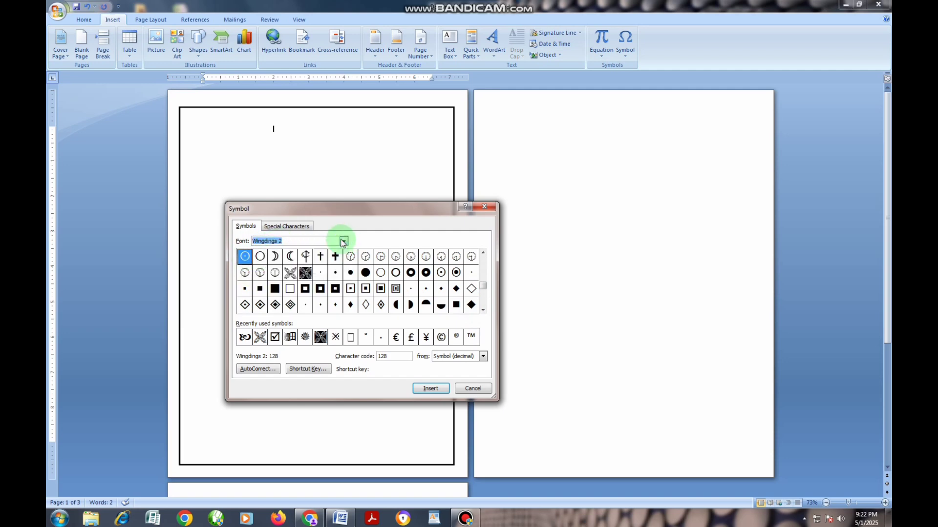
{"action": "left_click", "coordinate": [290, 275]}
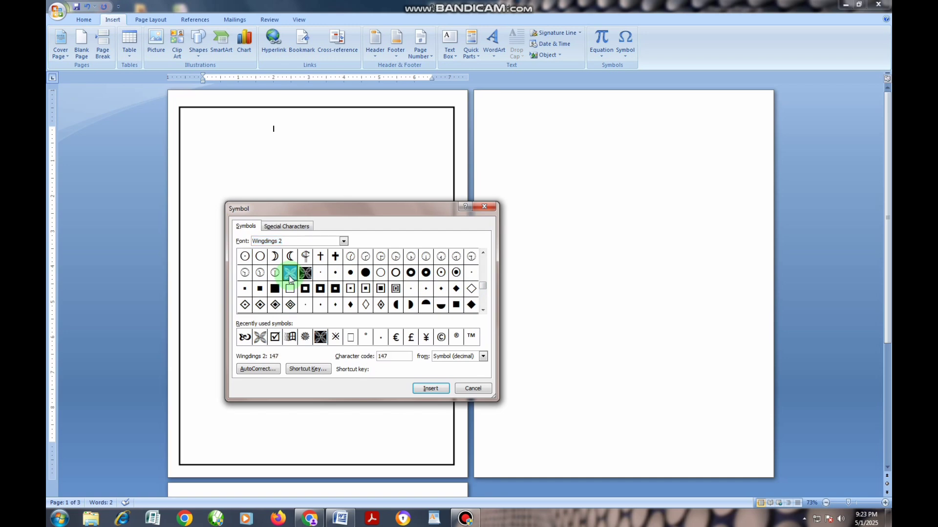
{"action": "left_click", "coordinate": [429, 389]}
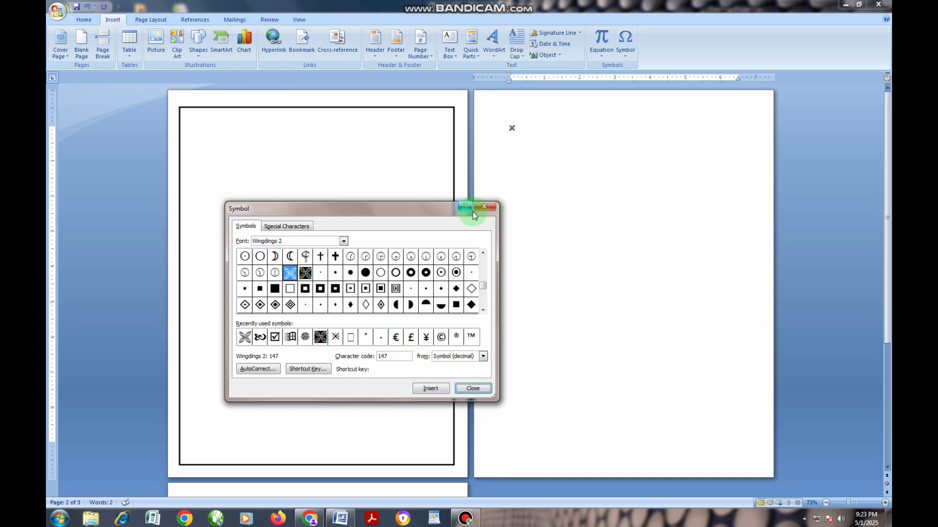
{"action": "left_click", "coordinate": [483, 207]}
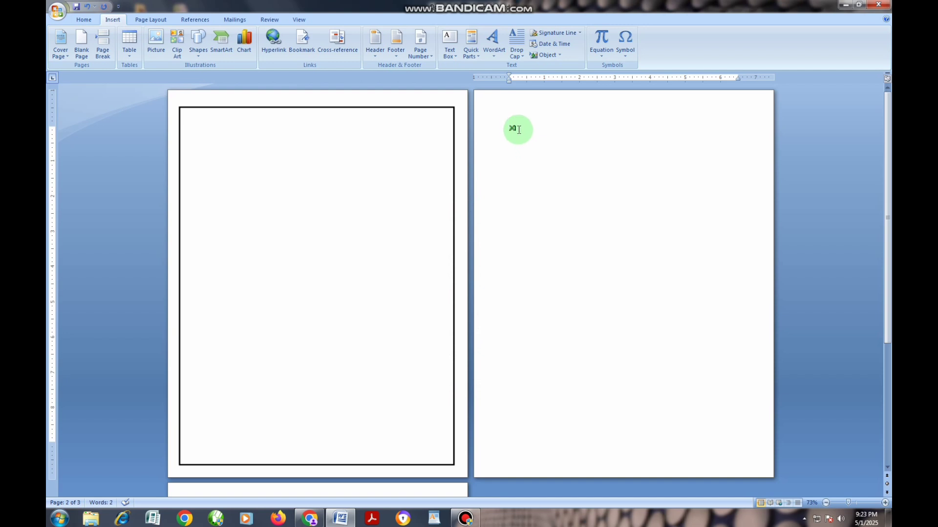
Step: Convert the inserted ornament symbol to WordArt with the second style in the gallery's second row and the Wingdings 2 font
{"action": "left_click_drag", "start_coordinate": [509, 128], "coordinate": [551, 206]}
{"action": "left_click", "coordinate": [885, 504]}
{"action": "left_click", "coordinate": [884, 503]}
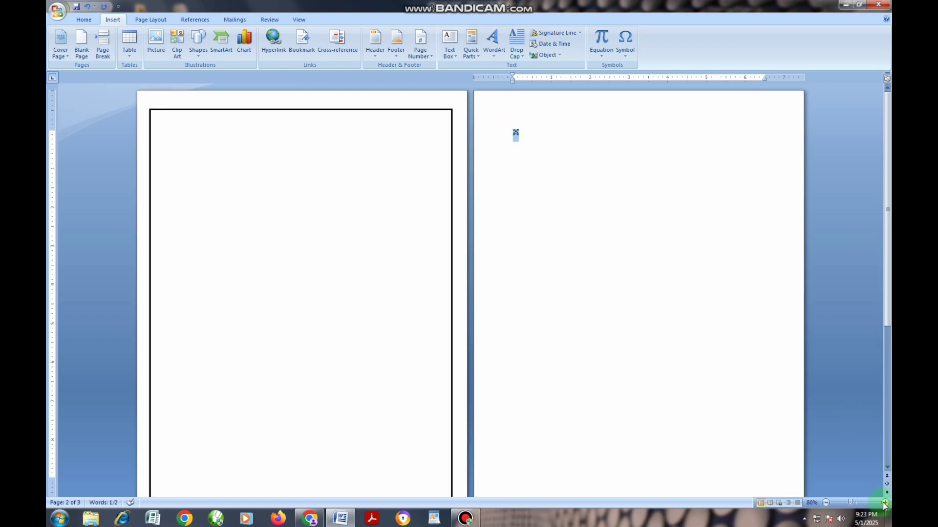
{"action": "left_click", "coordinate": [884, 504]}
{"action": "left_click", "coordinate": [885, 503]}
{"action": "left_click", "coordinate": [885, 504]}
{"action": "left_click", "coordinate": [884, 504]}
{"action": "left_click", "coordinate": [884, 503]}
{"action": "left_click", "coordinate": [884, 503]}
{"action": "left_click", "coordinate": [884, 503]}
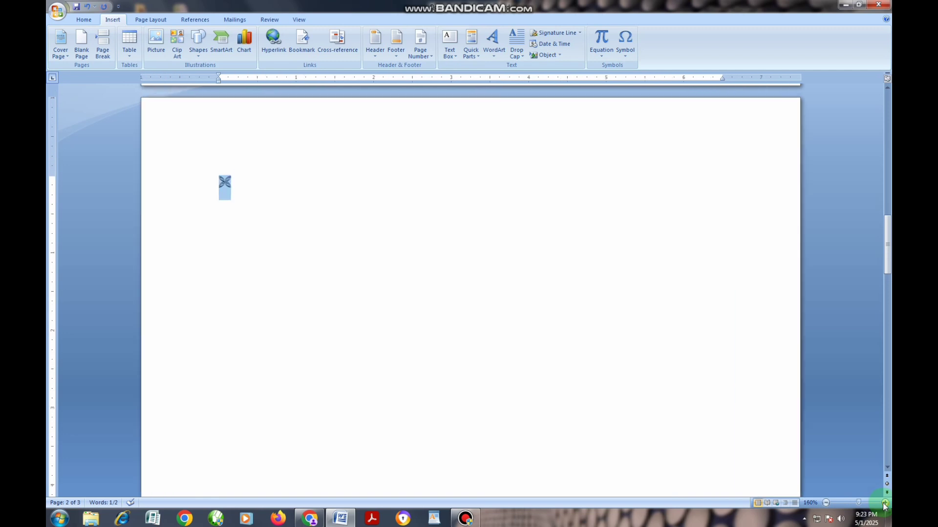
{"action": "left_click", "coordinate": [884, 503]}
{"action": "left_click", "coordinate": [884, 504]}
{"action": "left_click", "coordinate": [206, 193]}
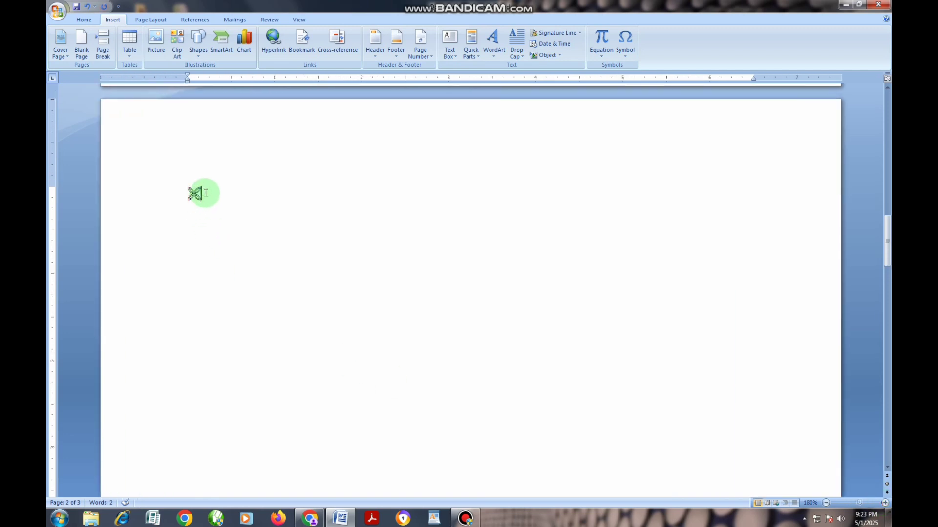
{"action": "left_click_drag", "start_coordinate": [205, 194], "coordinate": [186, 194]}
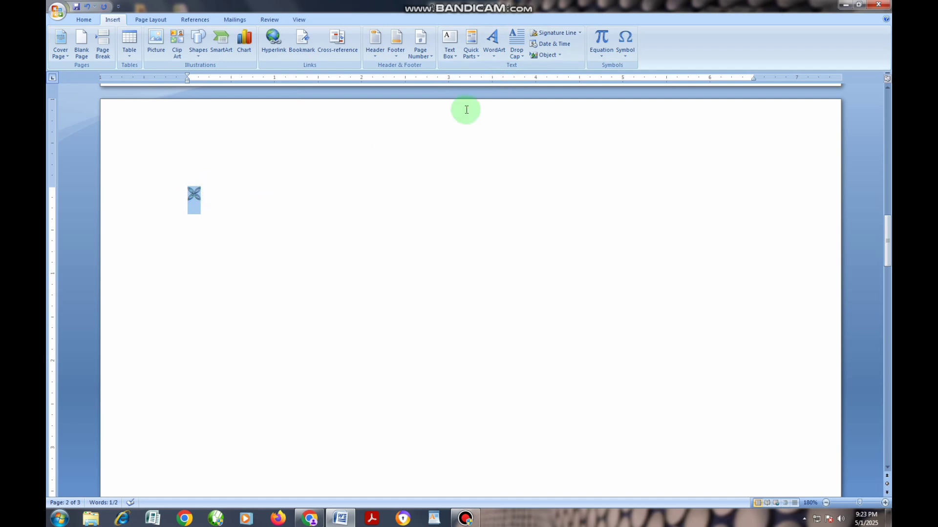
{"action": "left_click", "coordinate": [495, 56]}
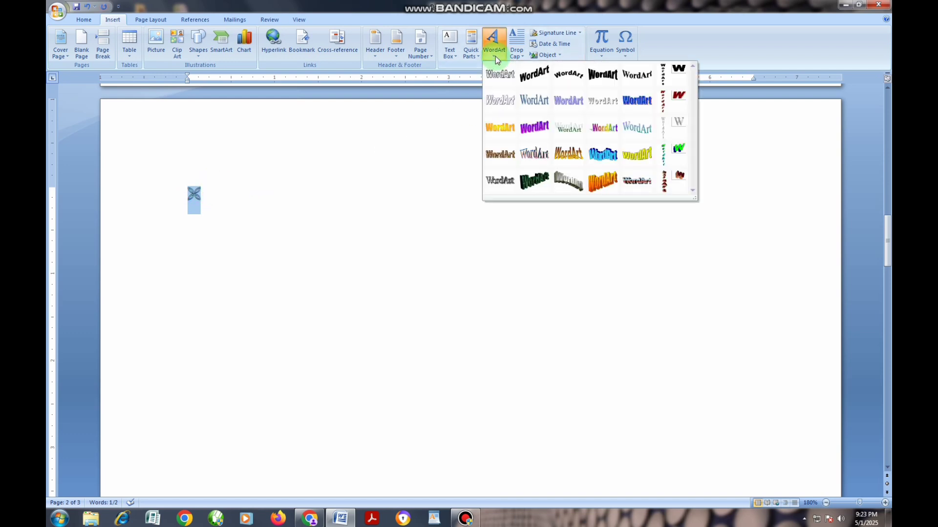
{"action": "left_click", "coordinate": [532, 105]}
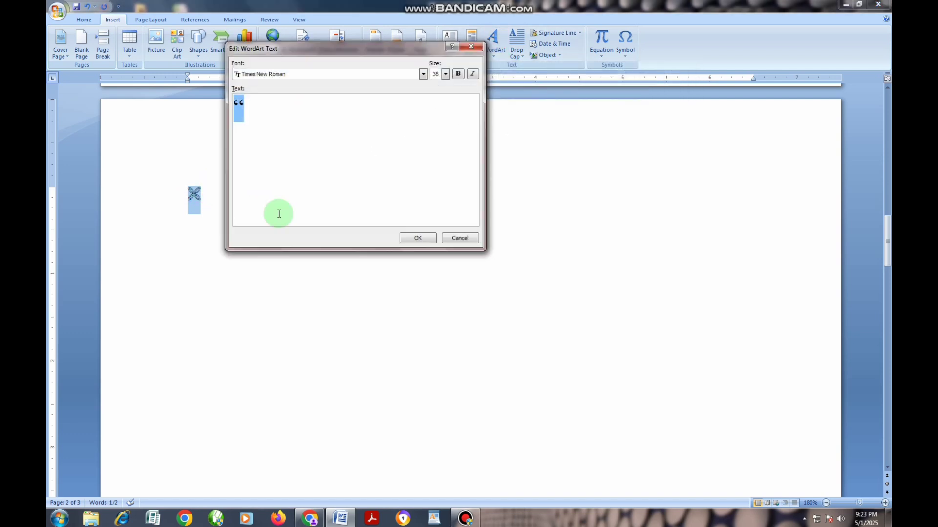
{"action": "left_click", "coordinate": [423, 73]}
{"action": "left_click_drag", "start_coordinate": [425, 123], "coordinate": [425, 125]}
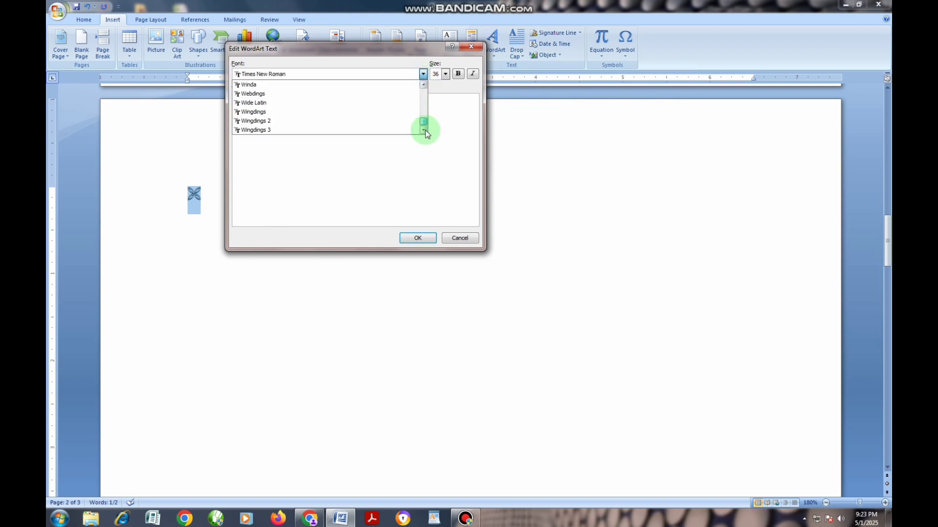
{"action": "left_click", "coordinate": [264, 122]}
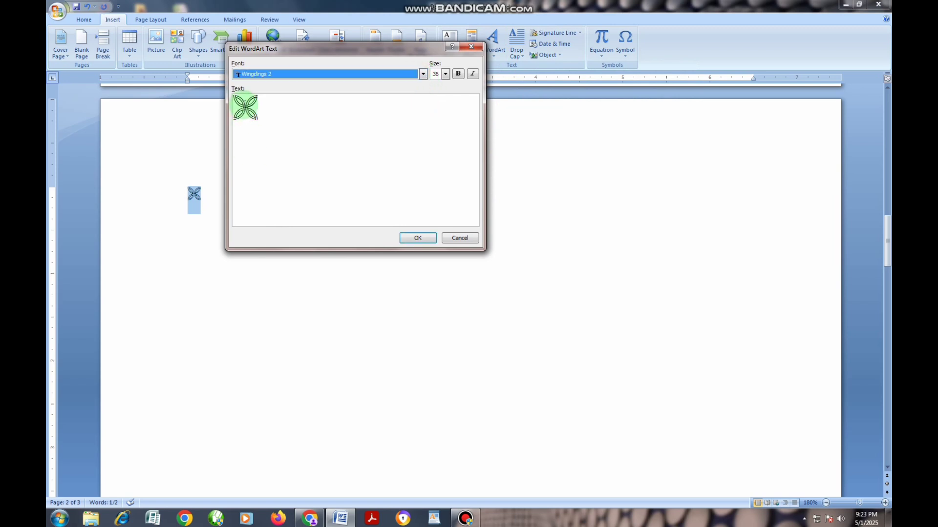
{"action": "left_click", "coordinate": [417, 238]}
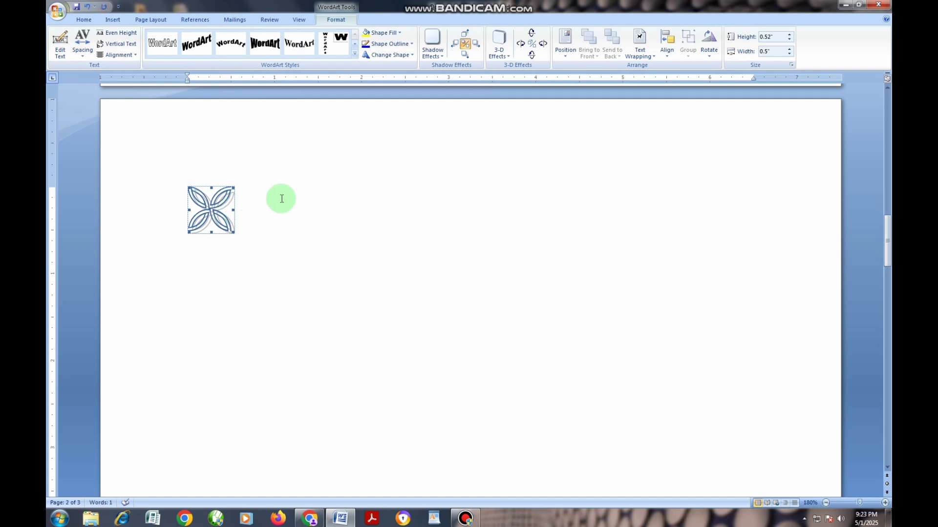
Step: Set the ornament's text wrapping to In Front of Text and move it onto the border rectangle's top-left corner
{"action": "left_click", "coordinate": [647, 58]}
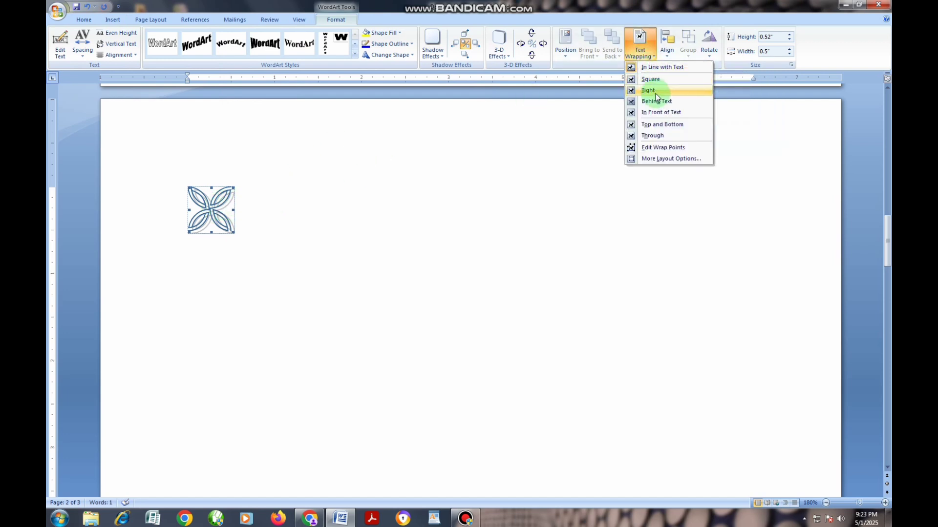
{"action": "left_click", "coordinate": [660, 114]}
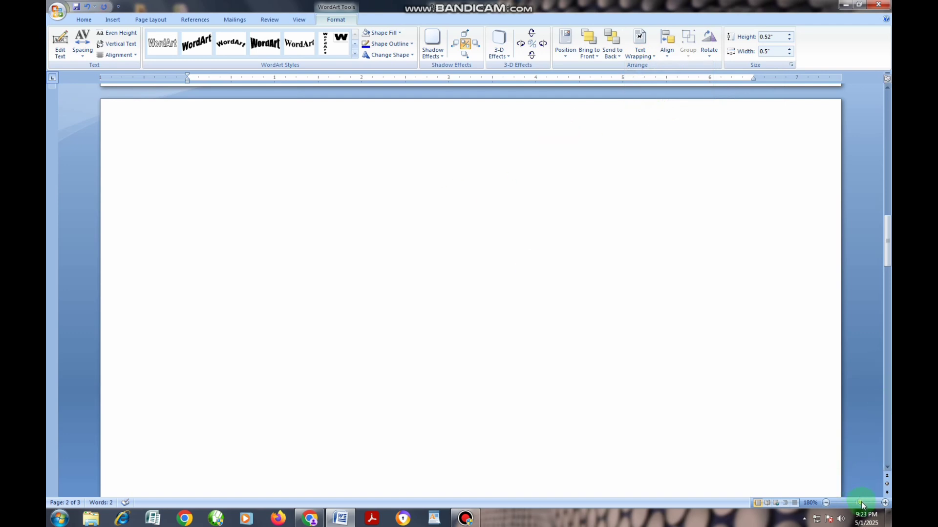
{"action": "left_click_drag", "start_coordinate": [860, 503], "coordinate": [857, 506]}
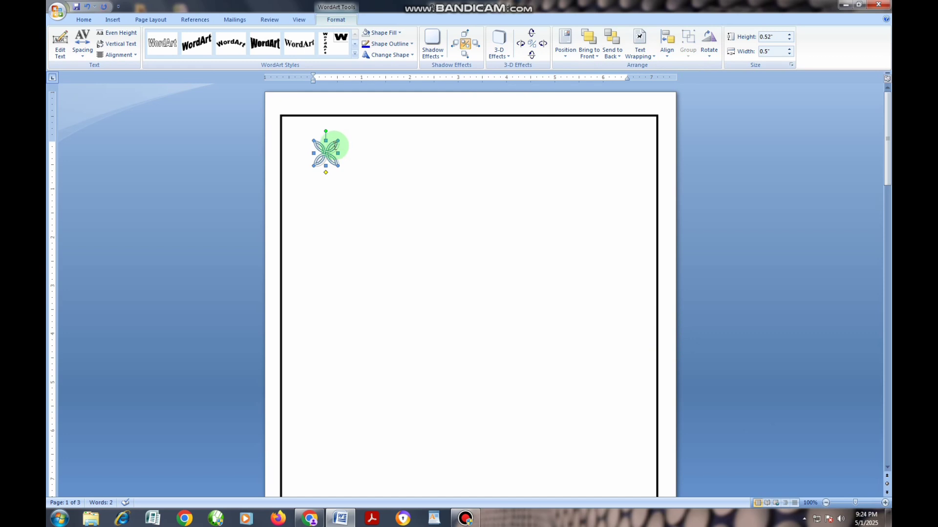
{"action": "left_click_drag", "start_coordinate": [327, 144], "coordinate": [284, 116]}
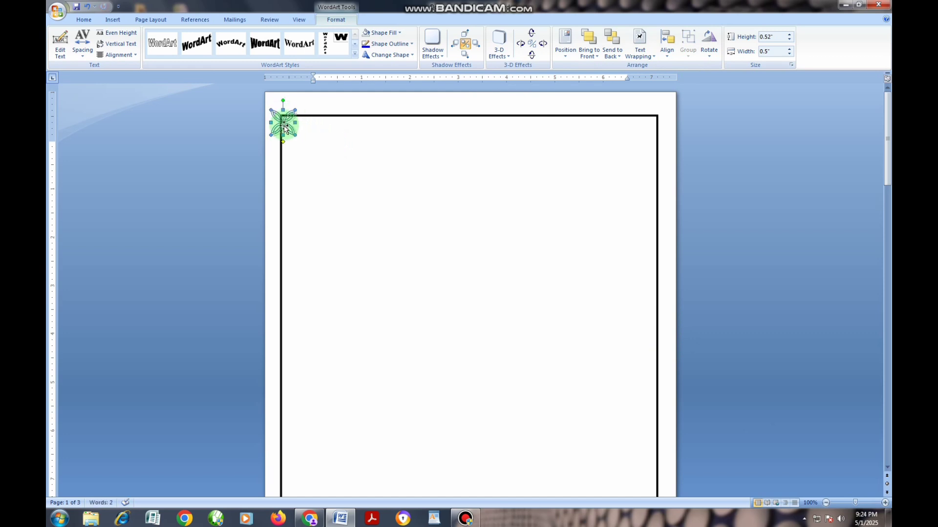
{"action": "left_click_drag", "start_coordinate": [285, 119], "coordinate": [285, 117]}
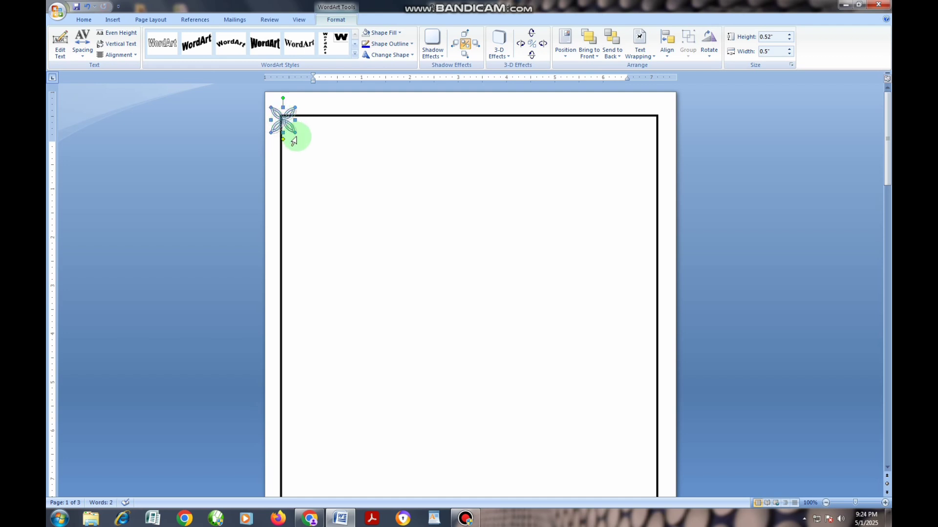
Step: Nudge the ornament slightly left and up to centre it on the border rectangle's top-left corner
{"action": "key", "text": "ctrl+Left"}
{"action": "key", "text": "ctrl+Left"}
{"action": "key", "text": "ctrl+Up"}
{"action": "key", "text": "ctrl+Up"}
{"action": "key", "text": "ctrl+Up"}
{"action": "key", "text": "ctrl+Left"}
Step: Duplicate the corner ornament and move the copy onto the border rectangle's top-right corner
{"action": "key", "text": "ctrl+d"}
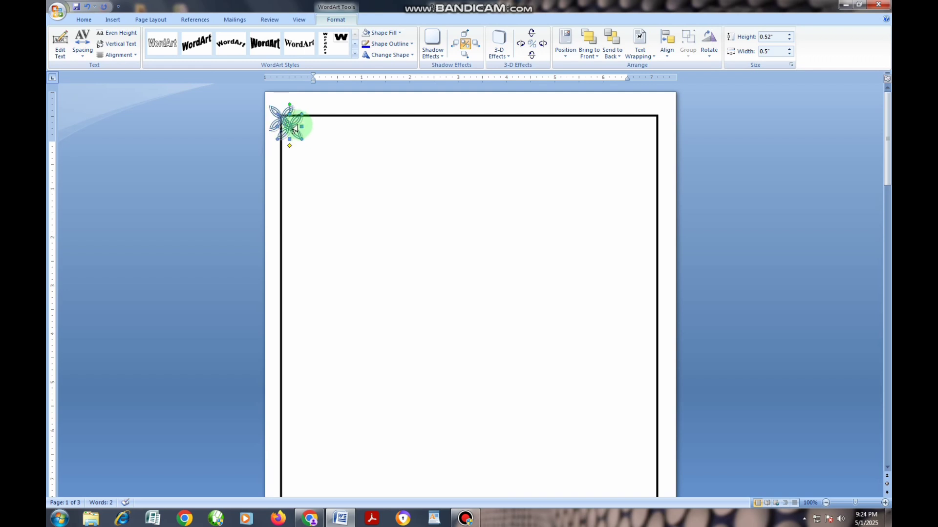
{"action": "left_click", "coordinate": [293, 125]}
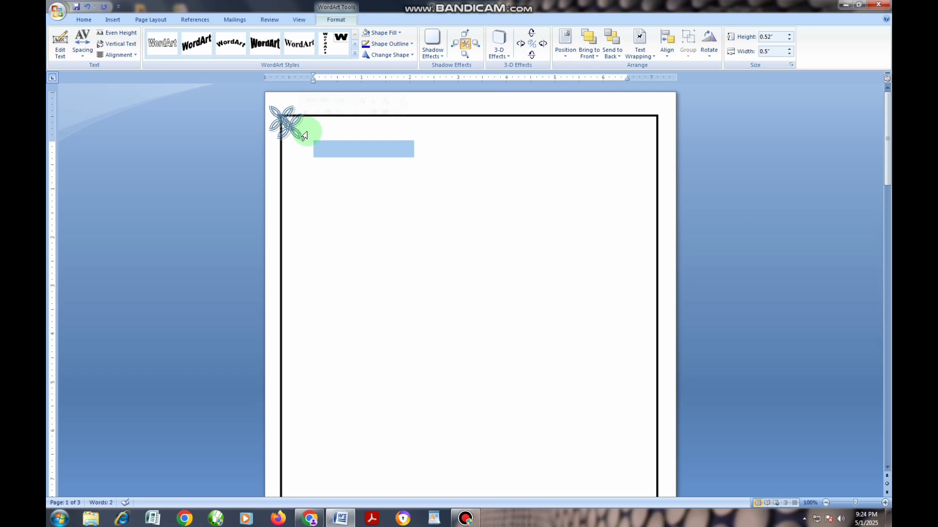
{"action": "left_click_drag", "start_coordinate": [299, 137], "coordinate": [663, 122]}
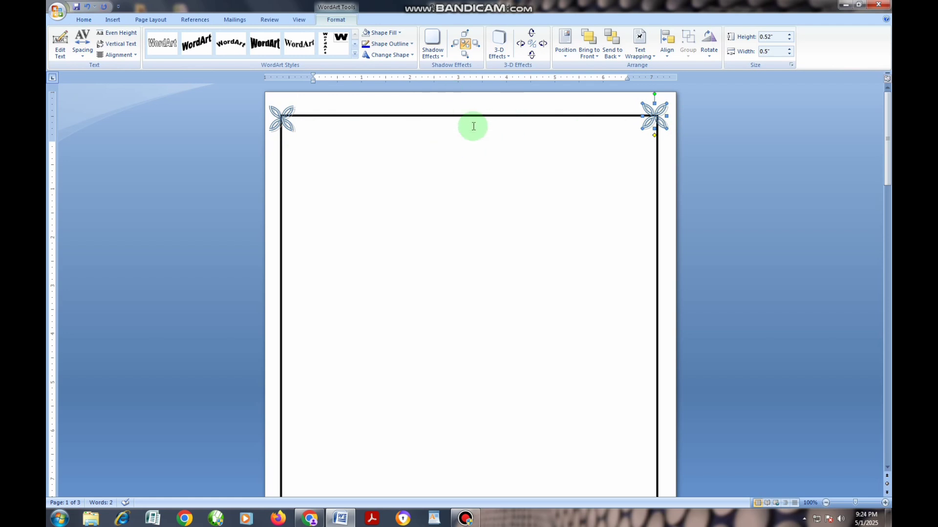
Step: Set the border rectangle's outline color to the standard Dark Red
{"action": "left_click", "coordinate": [341, 118]}
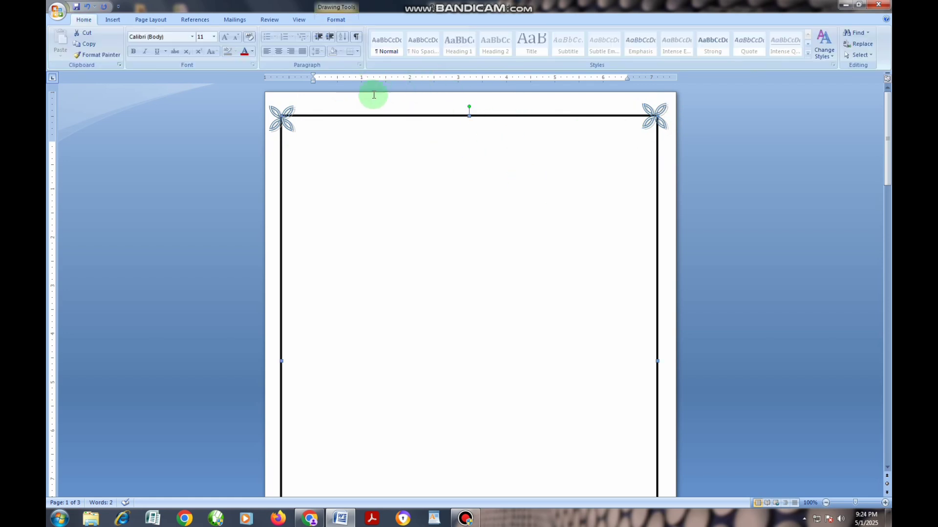
{"action": "left_click", "coordinate": [344, 19]}
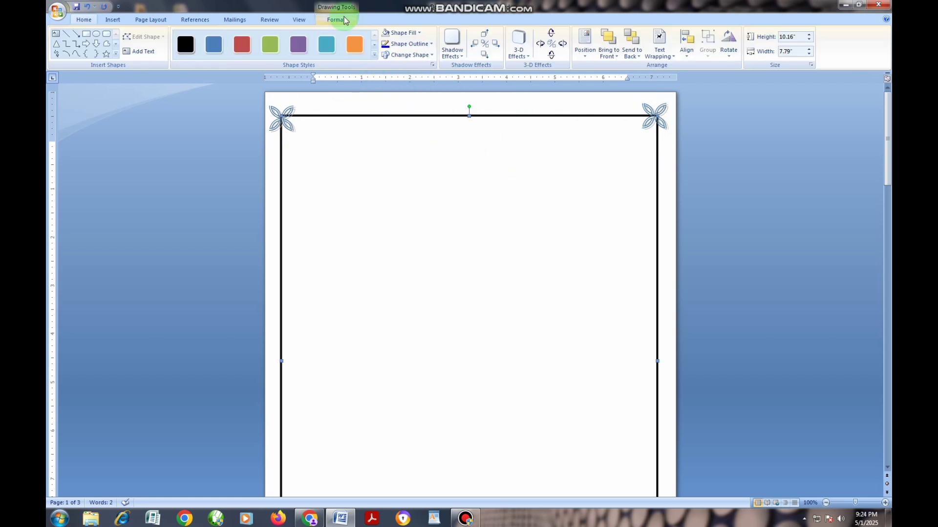
{"action": "left_click", "coordinate": [410, 44]}
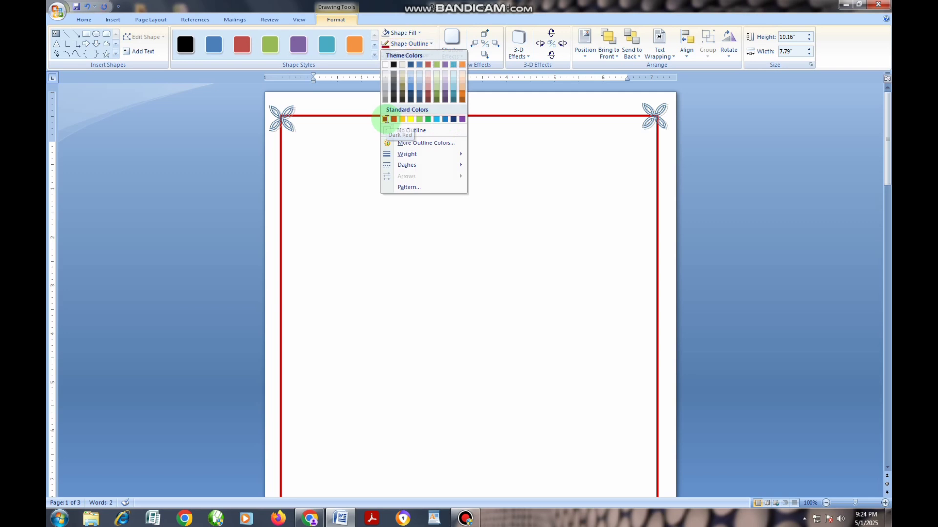
{"action": "left_click", "coordinate": [386, 119]}
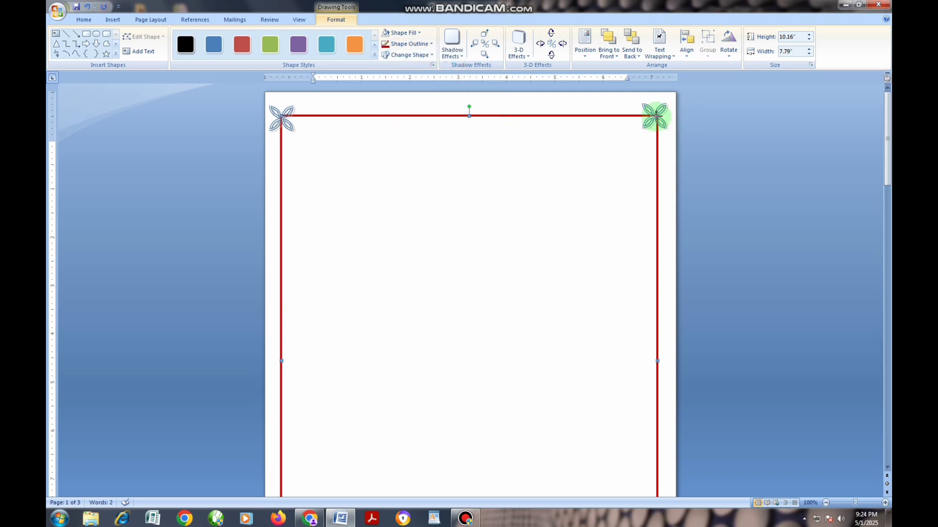
Step: Fill both top corner ornaments with the standard Dark Red color
{"action": "left_click", "coordinate": [657, 113]}
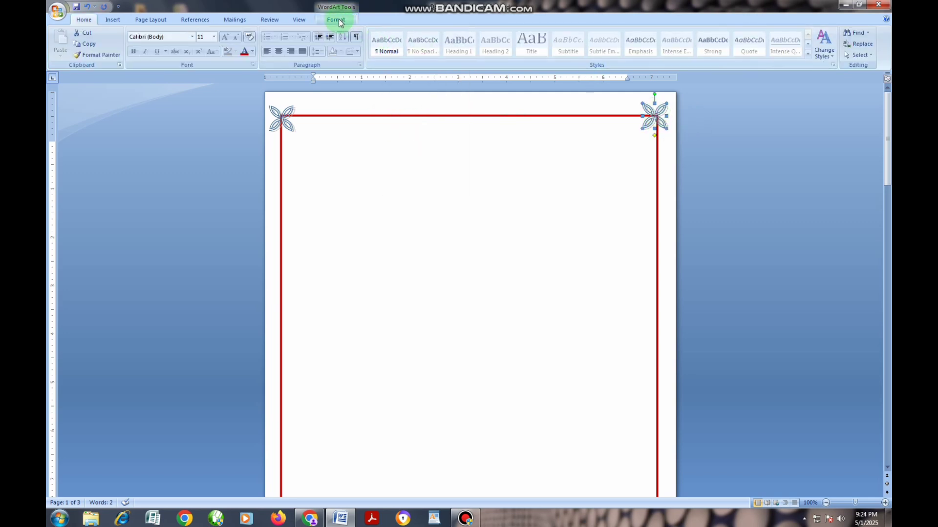
{"action": "left_click", "coordinate": [336, 19]}
{"action": "left_click", "coordinate": [387, 34]}
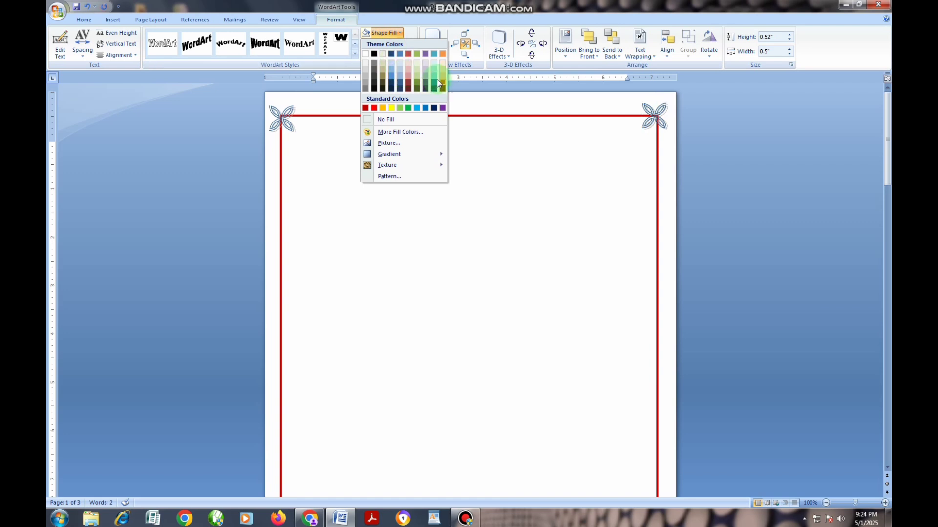
{"action": "left_click", "coordinate": [366, 108]}
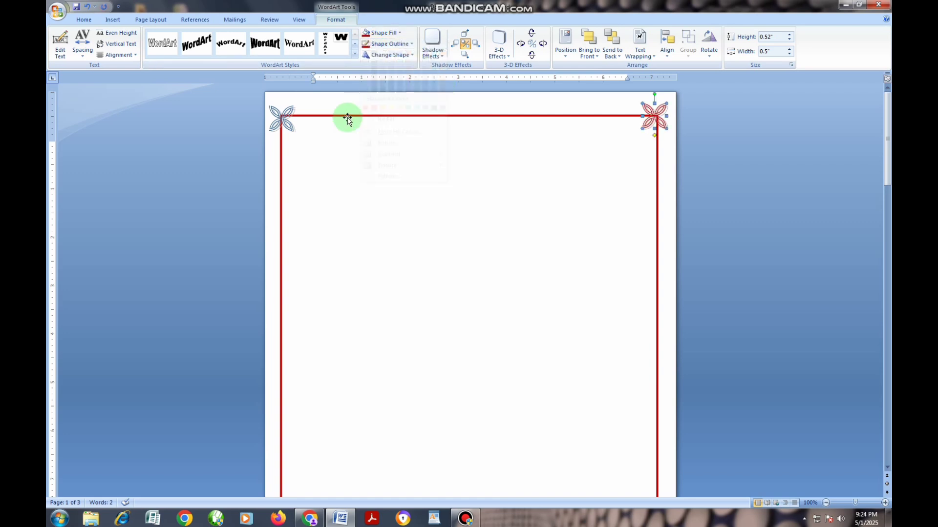
{"action": "left_click", "coordinate": [271, 117]}
{"action": "left_click", "coordinate": [277, 113]}
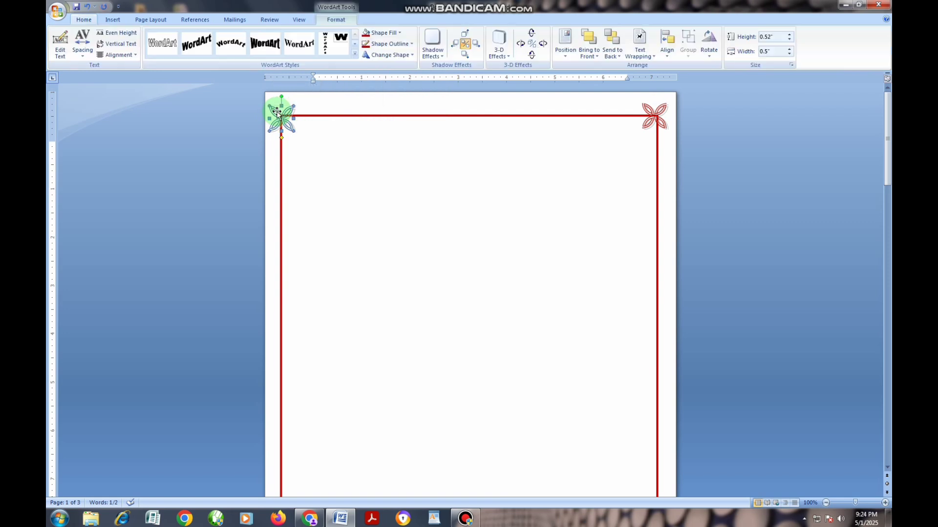
{"action": "left_click", "coordinate": [382, 33]}
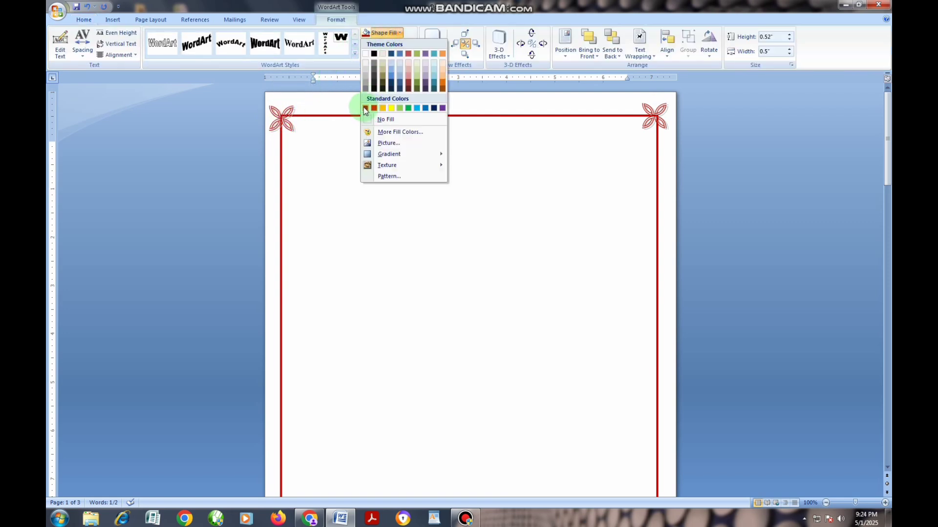
{"action": "left_click", "coordinate": [364, 107]}
Step: Move a copy of the red ornament down to the border rectangle's bottom-right corner
{"action": "scroll", "coordinate": [628, 444], "scroll_direction": "down", "scroll_amount": 8}
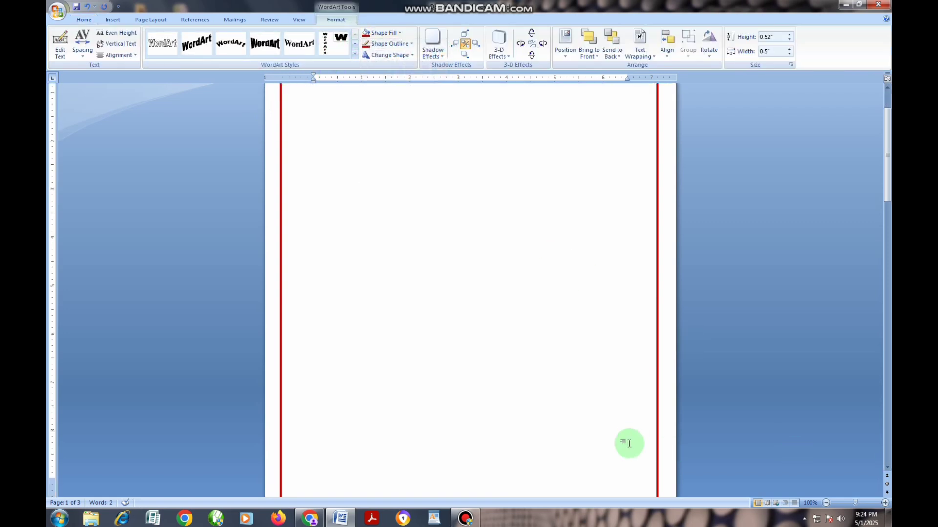
{"action": "scroll", "coordinate": [659, 352], "scroll_direction": "up", "scroll_amount": 8}
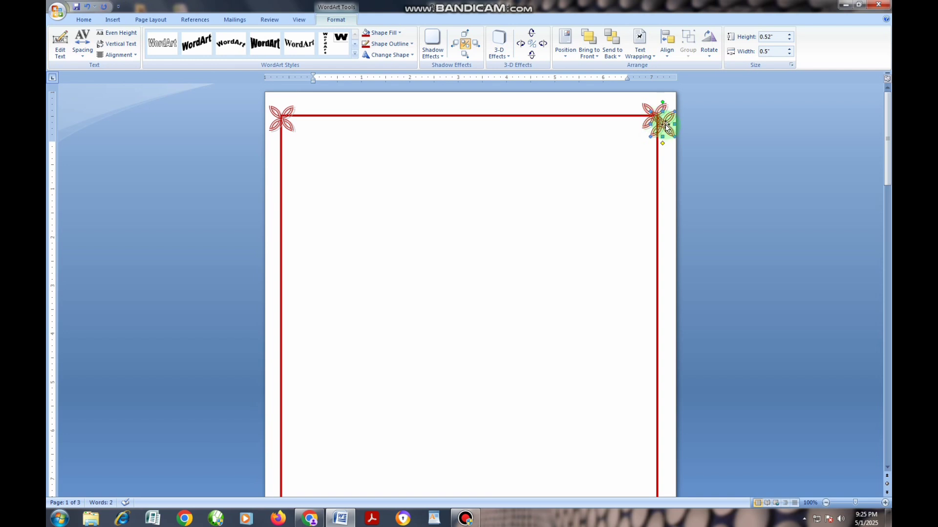
{"action": "left_click_drag", "start_coordinate": [665, 125], "coordinate": [627, 441]}
{"action": "scroll", "coordinate": [625, 437], "scroll_direction": "down", "scroll_amount": 5}
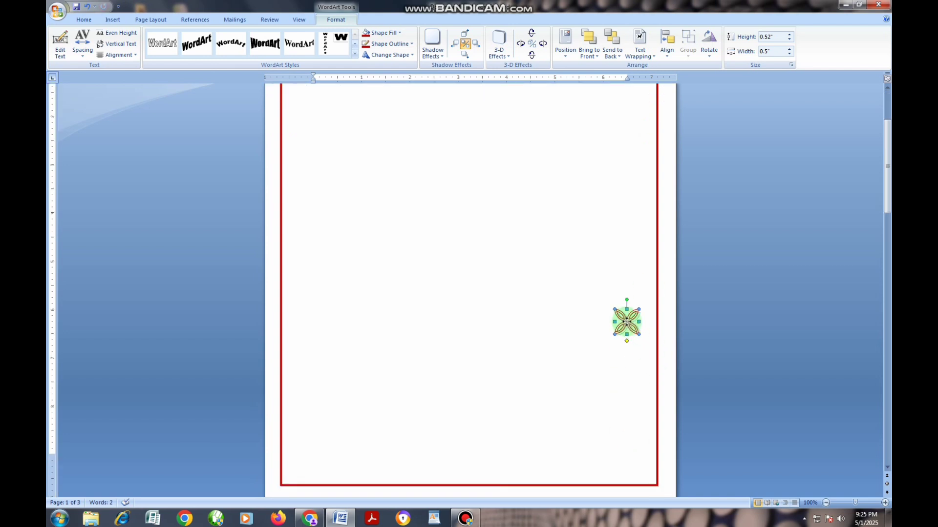
{"action": "left_click_drag", "start_coordinate": [627, 322], "coordinate": [655, 479]}
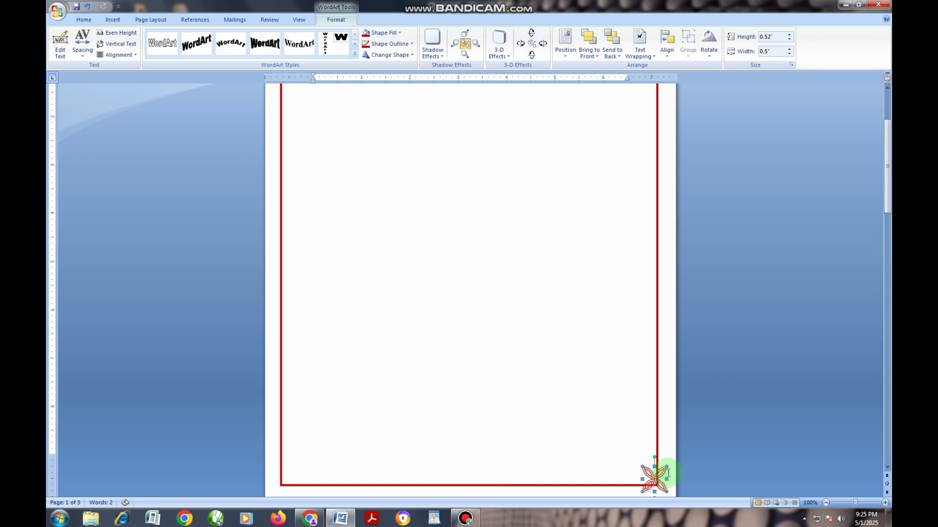
Step: Nudge the bottom-right ornament slightly down and right to centre it on the rectangle's corner
{"action": "key", "text": "ctrl+Down"}
{"action": "key", "text": "ctrl+Down"}
{"action": "key", "text": "ctrl+Down"}
{"action": "key", "text": "ctrl+Down"}
{"action": "key", "text": "ctrl+Down"}
{"action": "key", "text": "ctrl+Down"}
{"action": "key", "text": "ctrl+Down"}
{"action": "key", "text": "ctrl+Down"}
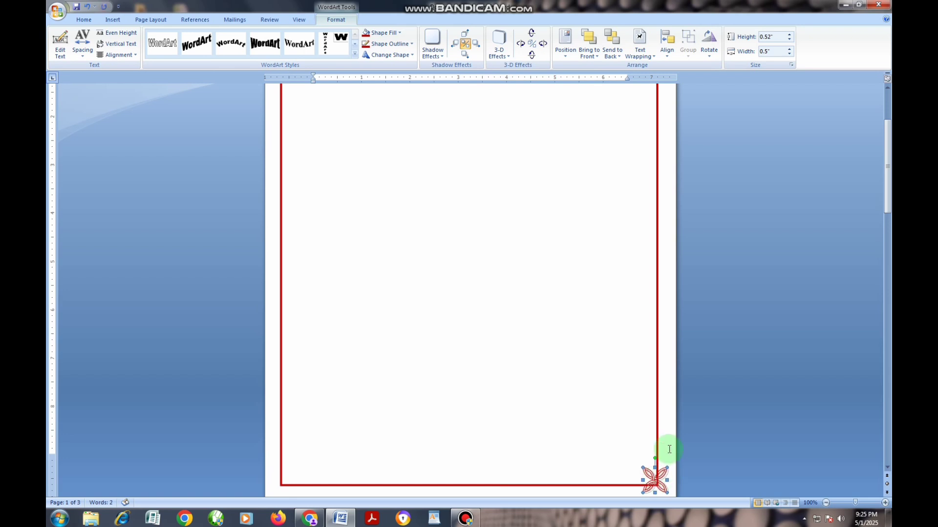
{"action": "key", "text": "ctrl+Right"}
{"action": "key", "text": "ctrl+Right"}
{"action": "key", "text": "ctrl+Right"}
{"action": "key", "text": "ctrl+Right"}
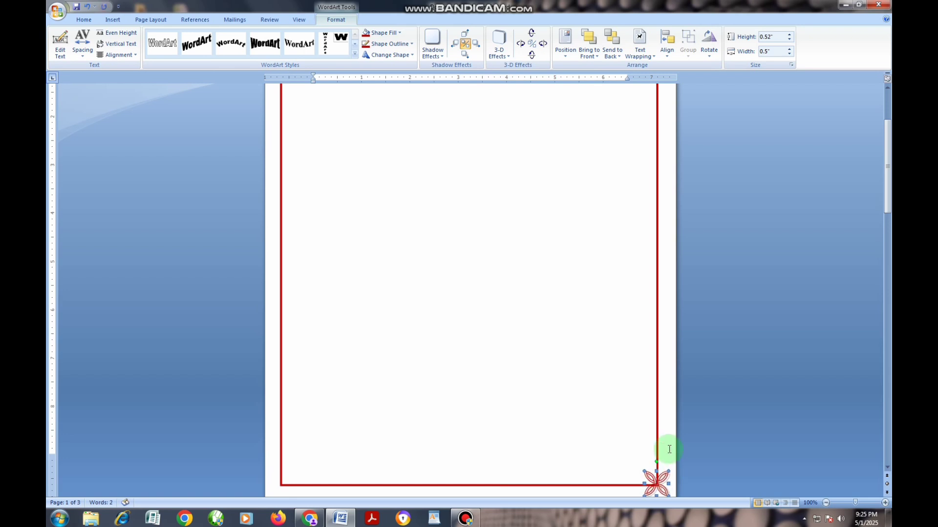
Step: Paste another copy of the ornament and move it onto the border rectangle's bottom-left corner
{"action": "scroll", "coordinate": [350, 324], "scroll_direction": "up", "scroll_amount": 5}
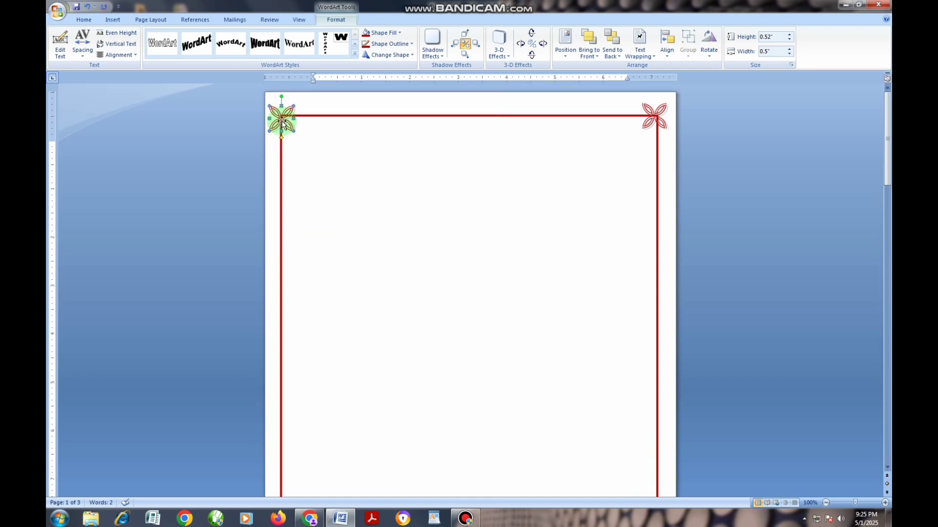
{"action": "key", "text": "ctrl+v"}
{"action": "left_click_drag", "start_coordinate": [282, 122], "coordinate": [302, 372]}
{"action": "scroll", "coordinate": [335, 372], "scroll_direction": "down", "scroll_amount": 8}
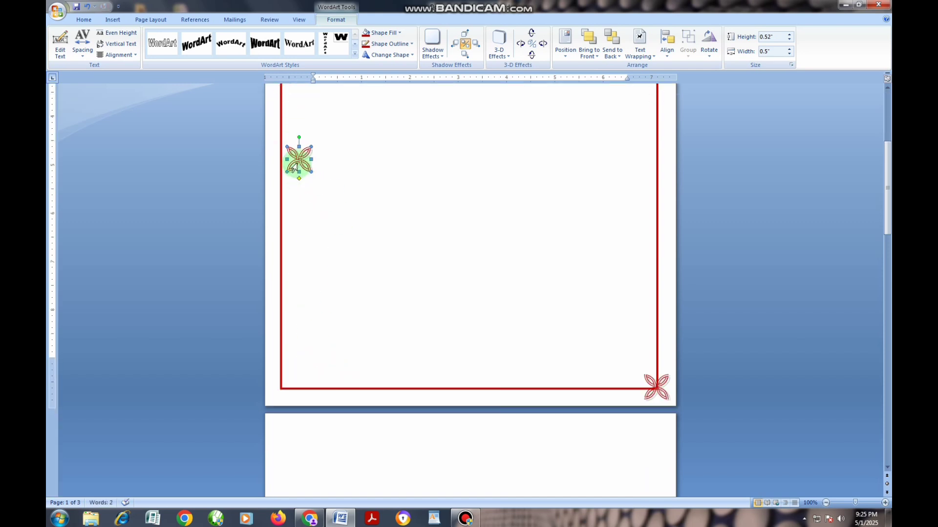
{"action": "left_click_drag", "start_coordinate": [302, 161], "coordinate": [286, 385]}
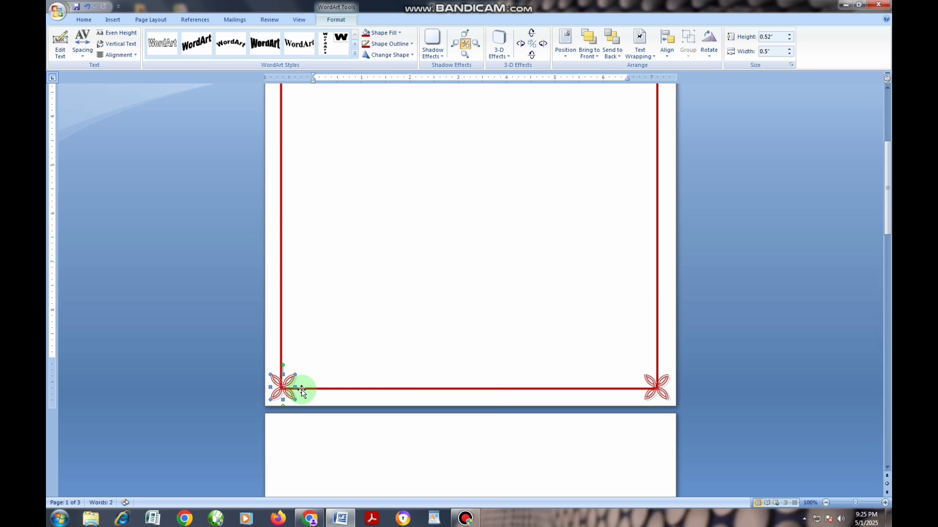
Step: Move the displaced top-left ornament back onto the border rectangle's top-left corner and nudge it right into alignment
{"action": "left_click", "coordinate": [379, 335]}
{"action": "left_click_drag", "start_coordinate": [854, 504], "coordinate": [850, 503]}
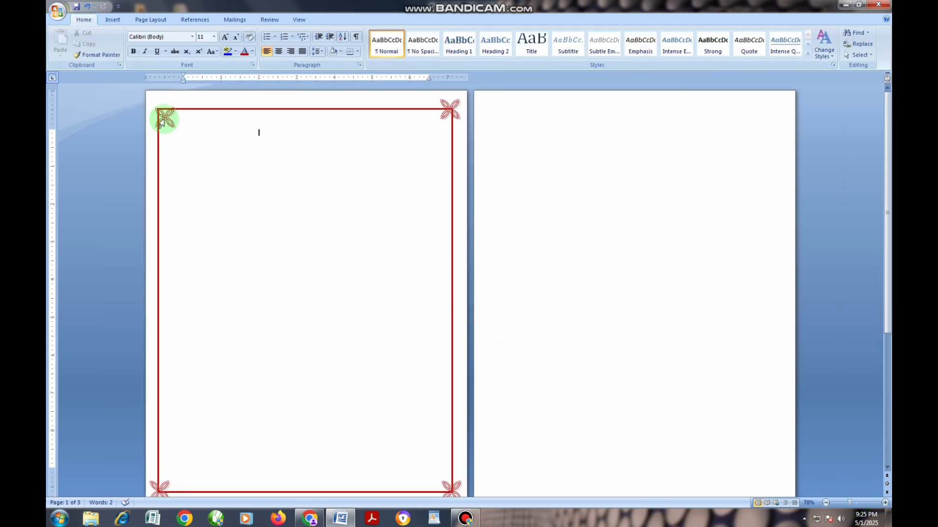
{"action": "left_click_drag", "start_coordinate": [164, 116], "coordinate": [155, 112]}
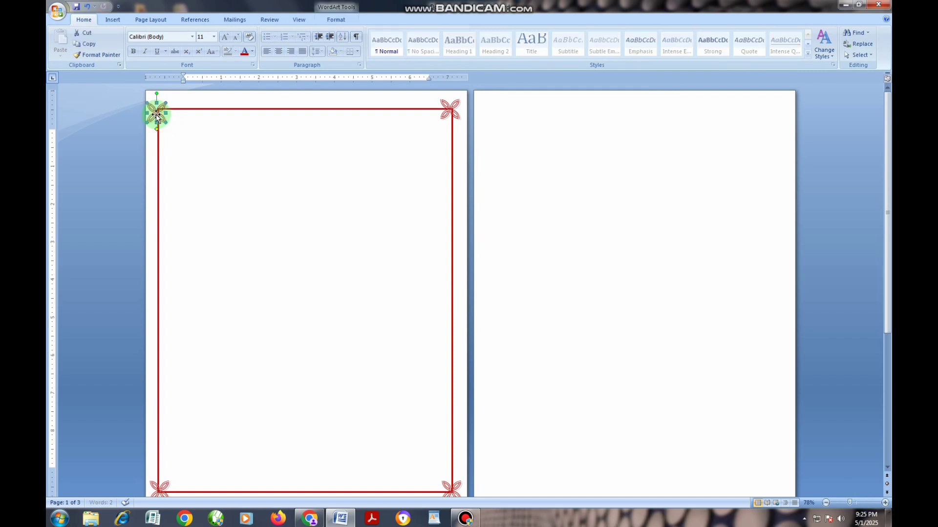
{"action": "key", "text": "Right"}
{"action": "key", "text": "Right"}
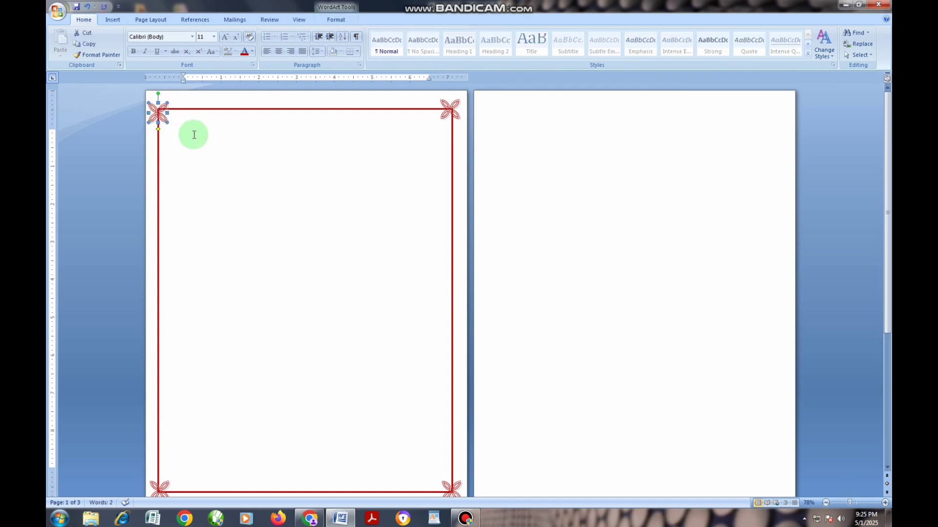
{"action": "key", "text": "Right"}
Step: Change the border rectangle's line style to the 3 pt double line
{"action": "left_click", "coordinate": [184, 109]}
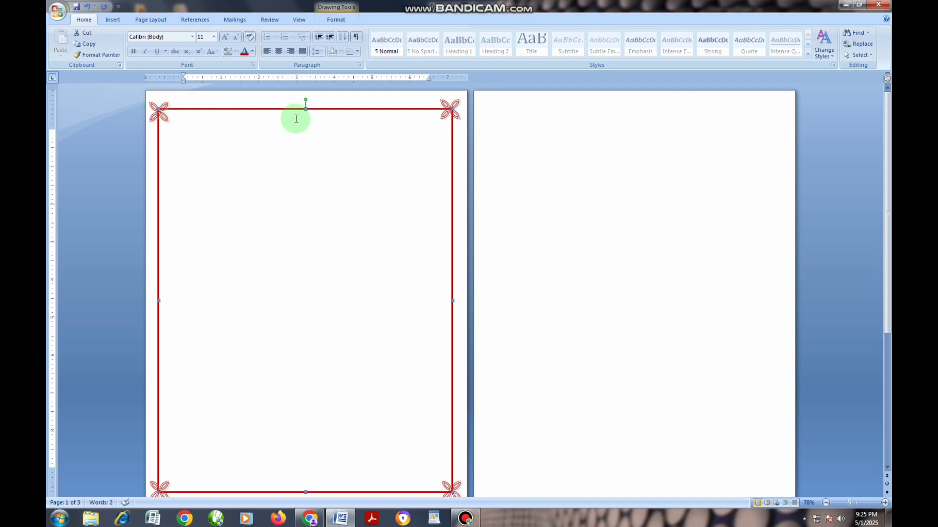
{"action": "left_click", "coordinate": [336, 21]}
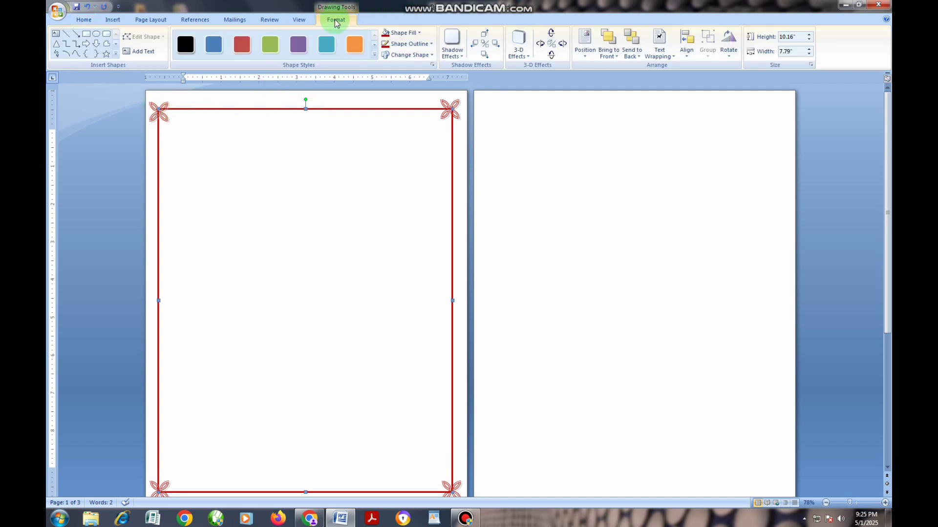
{"action": "left_click", "coordinate": [419, 49]}
{"action": "mouse_move", "coordinate": [431, 155]}
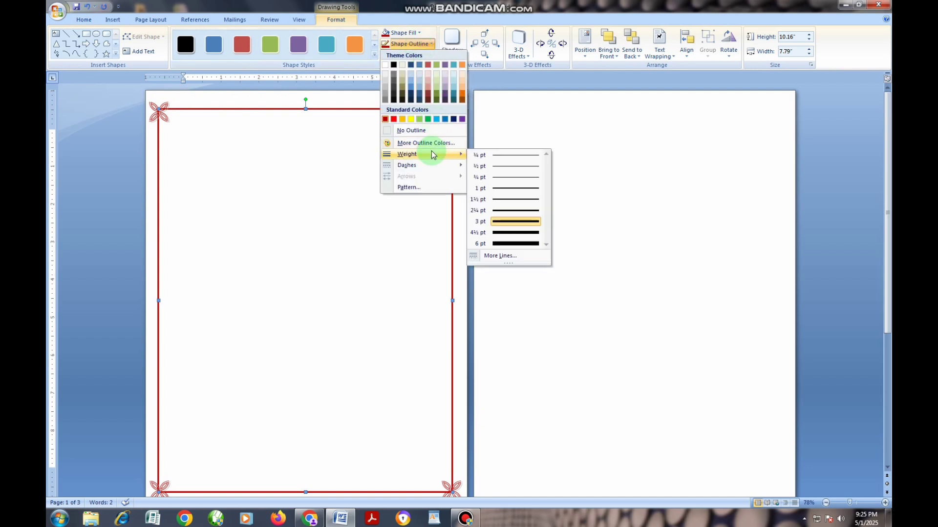
{"action": "left_click", "coordinate": [503, 255]}
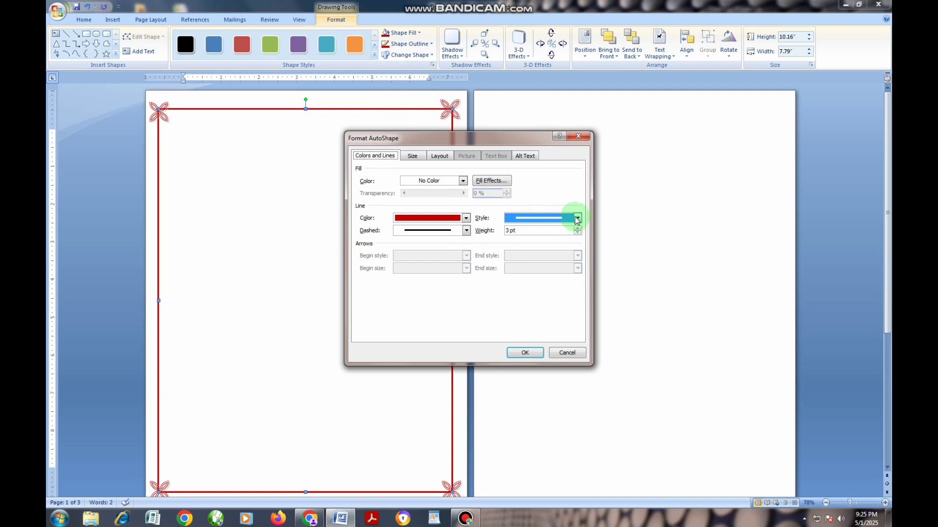
{"action": "left_click", "coordinate": [577, 219]}
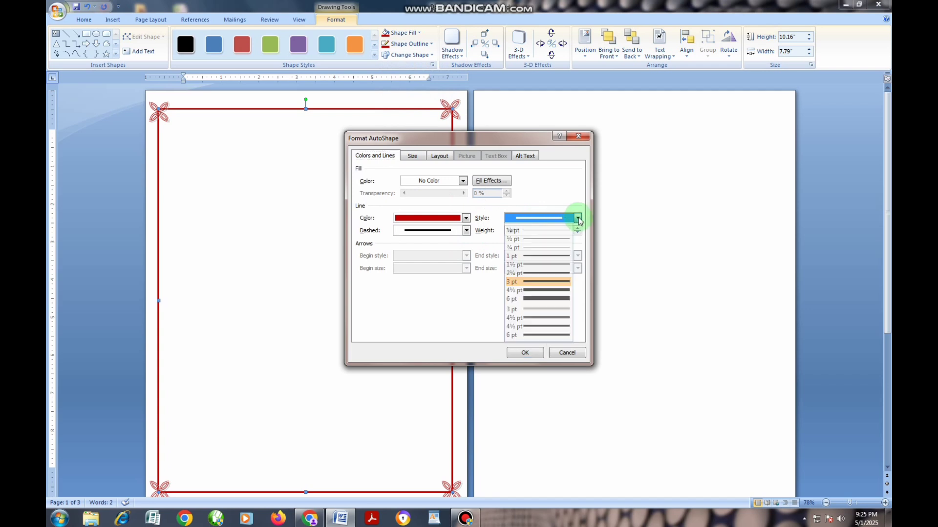
{"action": "left_click", "coordinate": [547, 309]}
{"action": "left_click", "coordinate": [525, 352]}
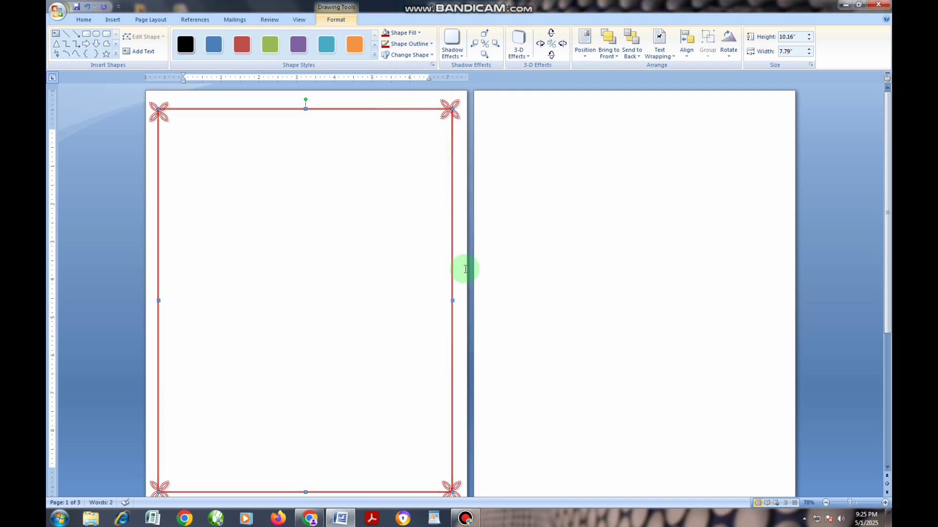
{"action": "left_click", "coordinate": [405, 190]}
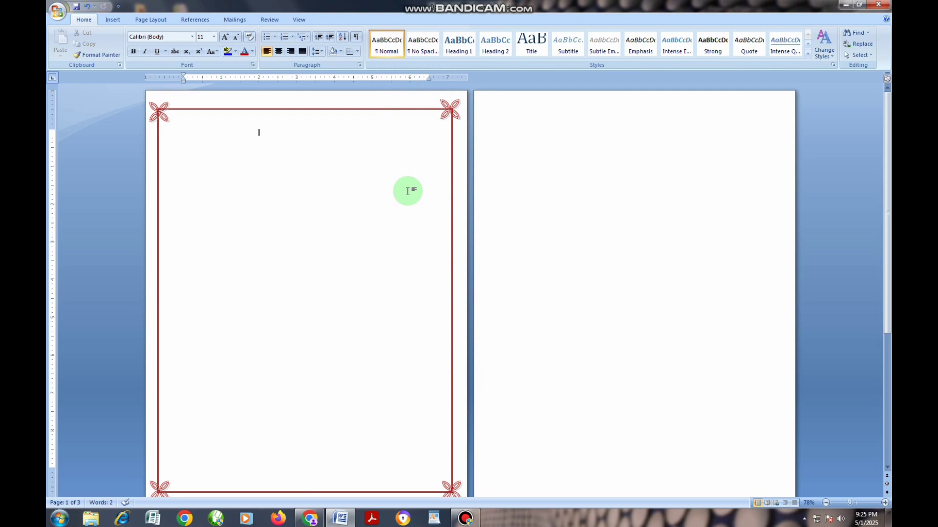
{"action": "scroll", "coordinate": [407, 191], "scroll_direction": "down", "scroll_amount": 1}
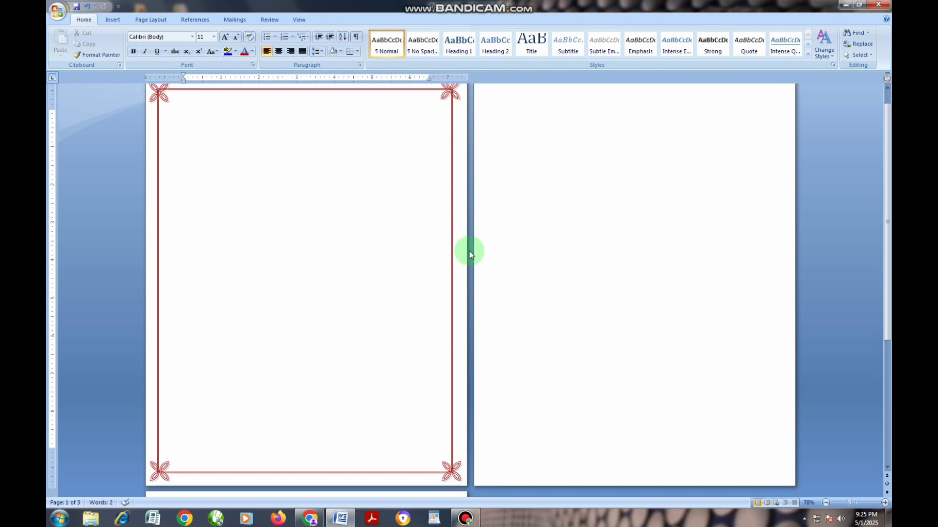
{"action": "scroll", "coordinate": [438, 245], "scroll_direction": "up", "scroll_amount": 1}
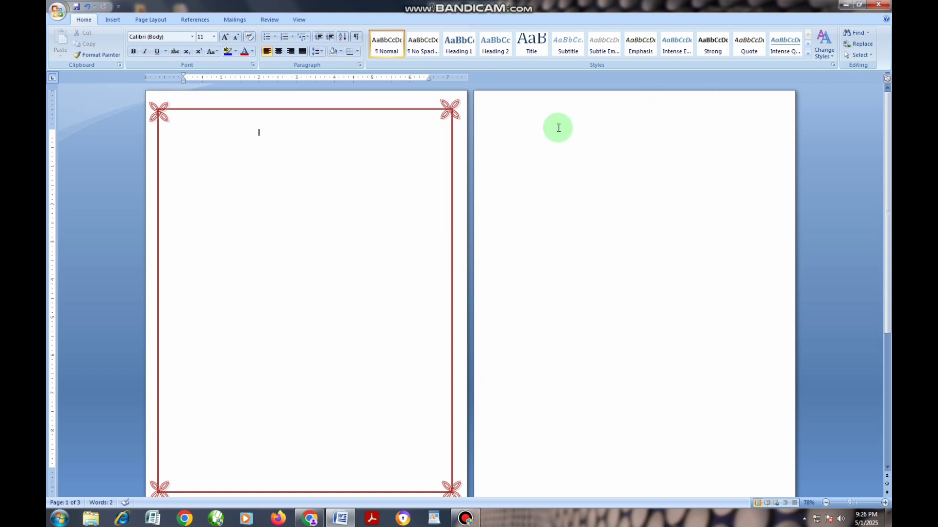
Step: Place the cursor on the blank second page and browse the art patterns available for page borders
{"action": "left_click", "coordinate": [517, 126]}
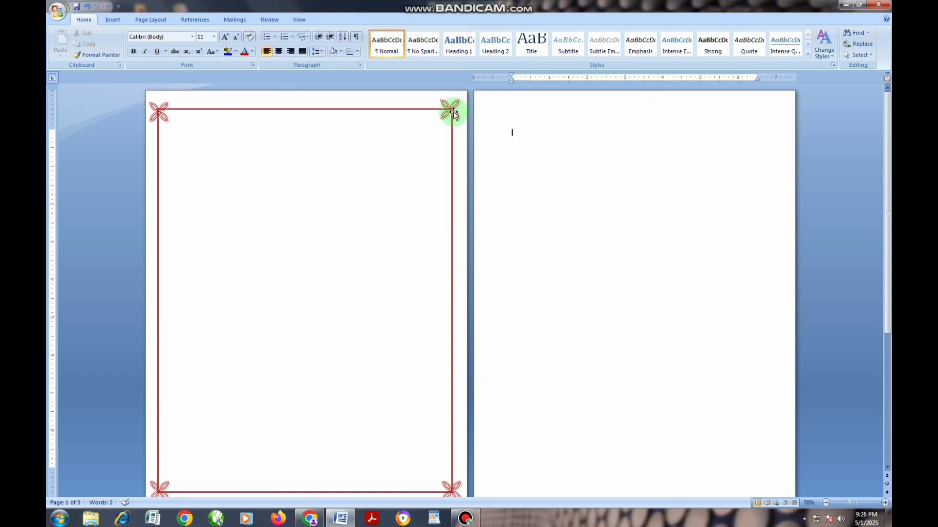
{"action": "left_click", "coordinate": [113, 20]}
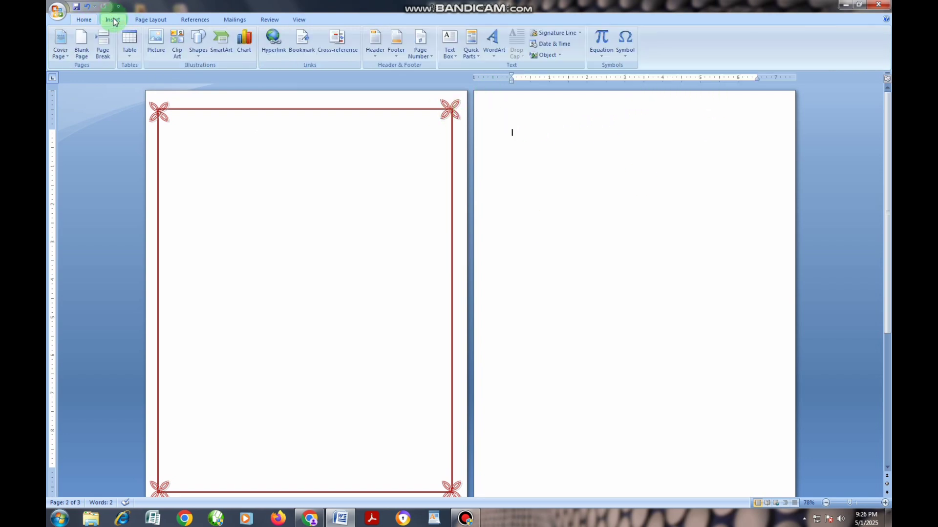
{"action": "left_click", "coordinate": [139, 19]}
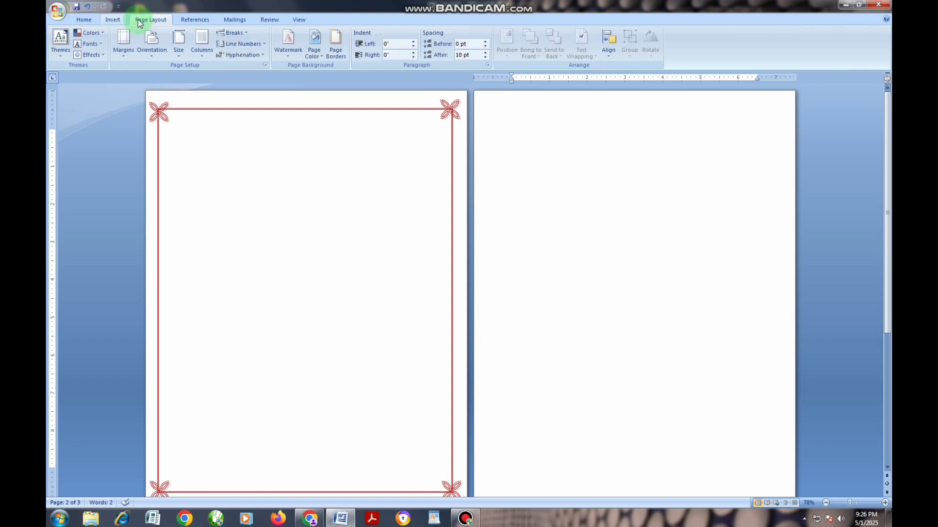
{"action": "left_click", "coordinate": [336, 49]}
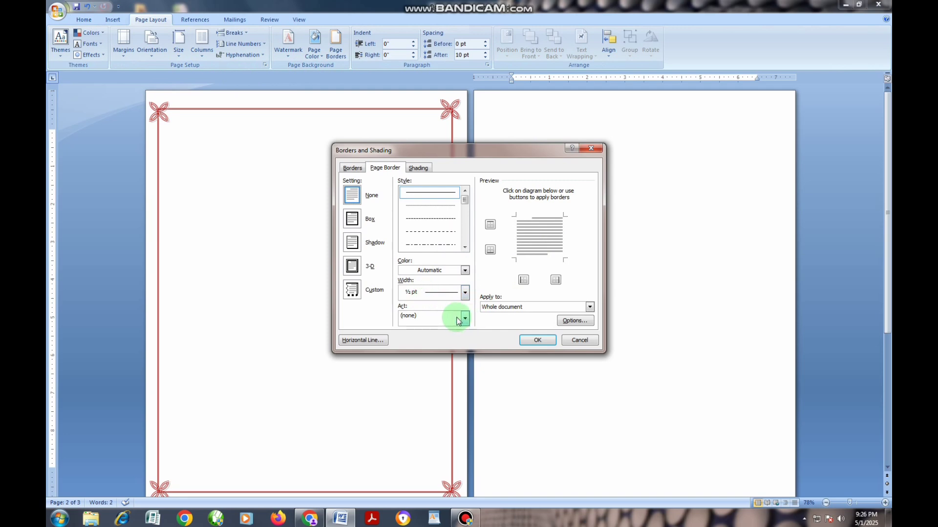
{"action": "left_click", "coordinate": [464, 320]}
{"action": "scroll", "coordinate": [439, 371], "scroll_direction": "down", "scroll_amount": 5}
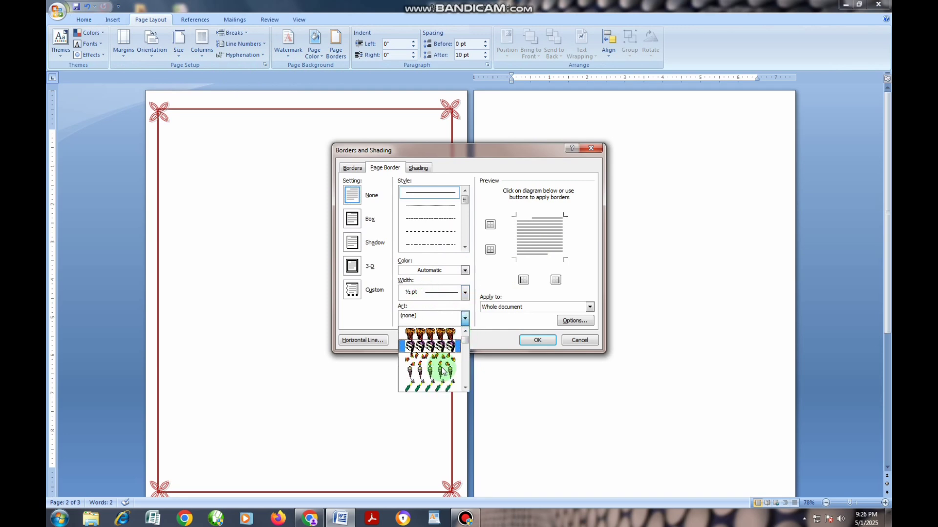
{"action": "scroll", "coordinate": [439, 371], "scroll_direction": "down", "scroll_amount": 5}
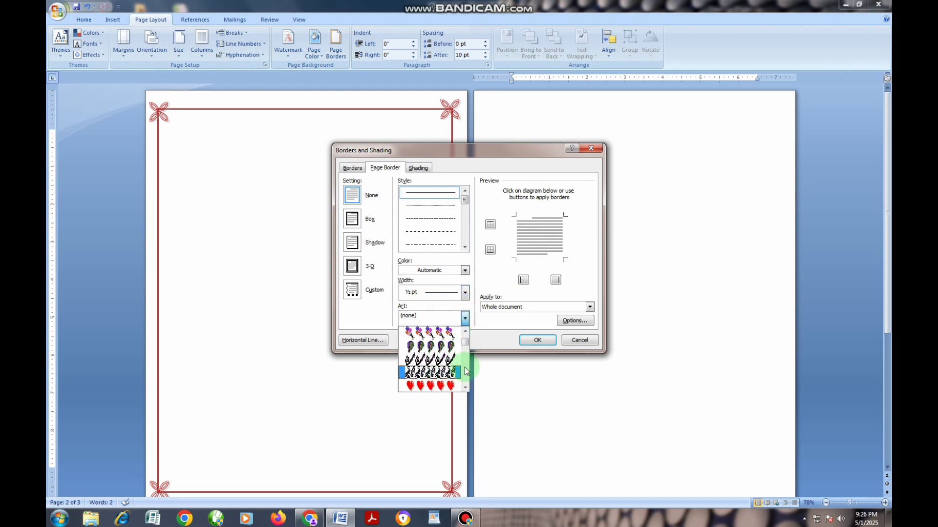
{"action": "left_click", "coordinate": [569, 342]}
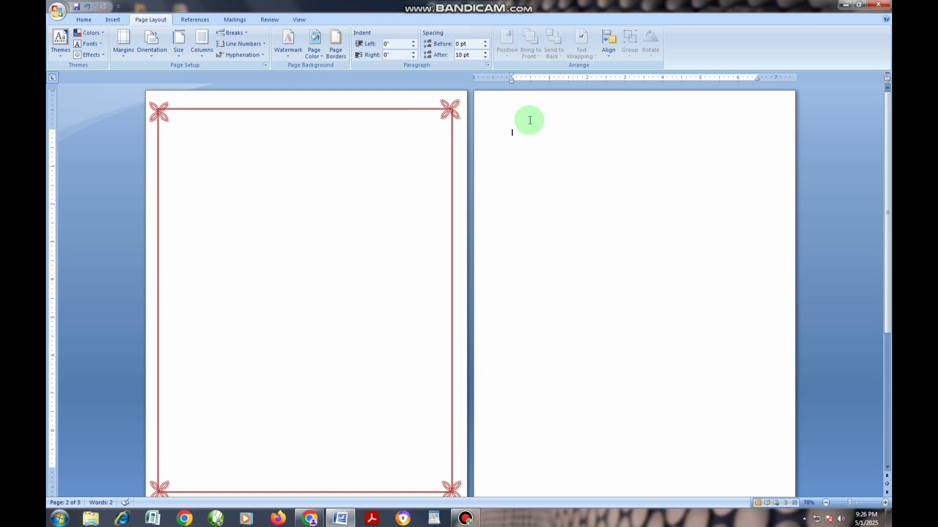
Step: Draw a rectangle about 7.56" wide and 10.07" high just inside the second page's edges
{"action": "left_click", "coordinate": [118, 22]}
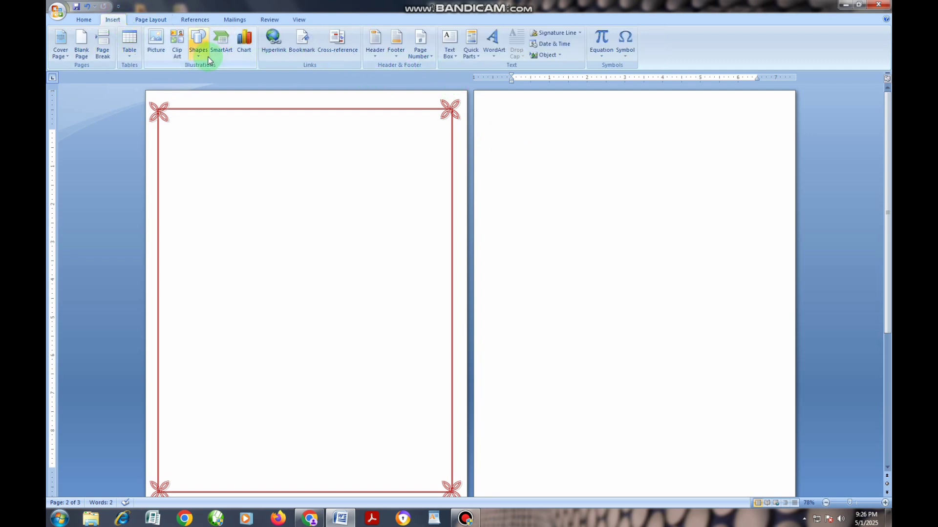
{"action": "left_click", "coordinate": [198, 42]}
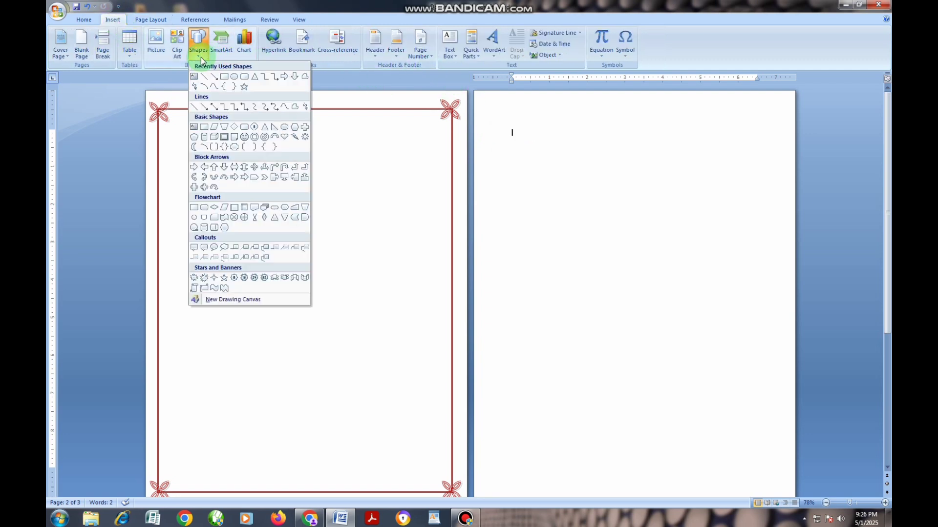
{"action": "left_click", "coordinate": [224, 76]}
{"action": "left_click_drag", "start_coordinate": [492, 108], "coordinate": [777, 485]}
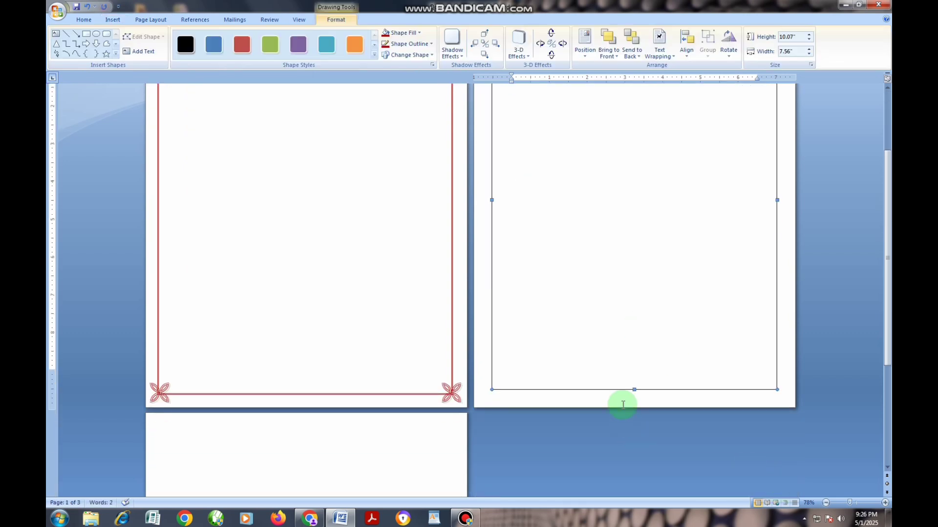
{"action": "scroll", "coordinate": [623, 386], "scroll_direction": "up", "scroll_amount": 3}
Step: Give the second page's rectangle a black 2¼ pt outline and no fill
{"action": "left_click", "coordinate": [404, 45]}
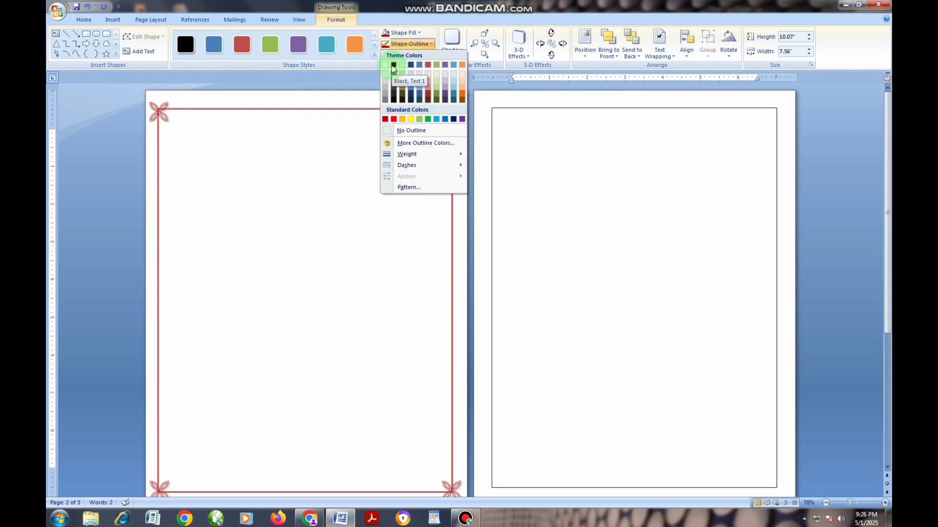
{"action": "left_click", "coordinate": [393, 65]}
{"action": "left_click", "coordinate": [408, 44]}
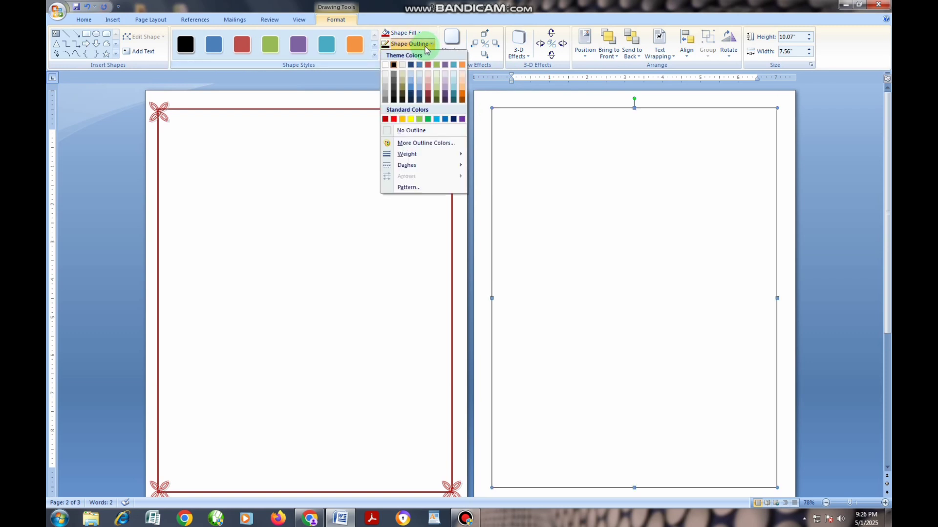
{"action": "mouse_move", "coordinate": [432, 154]}
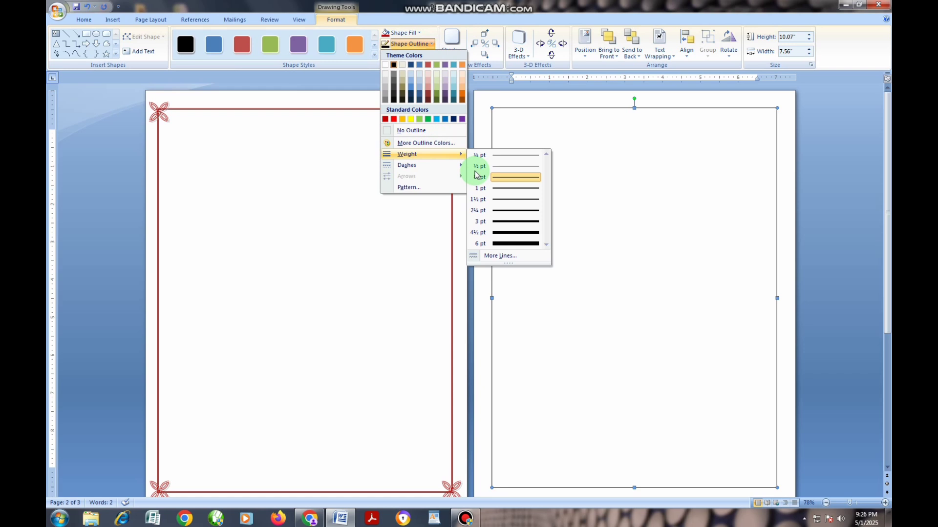
{"action": "left_click", "coordinate": [513, 211]}
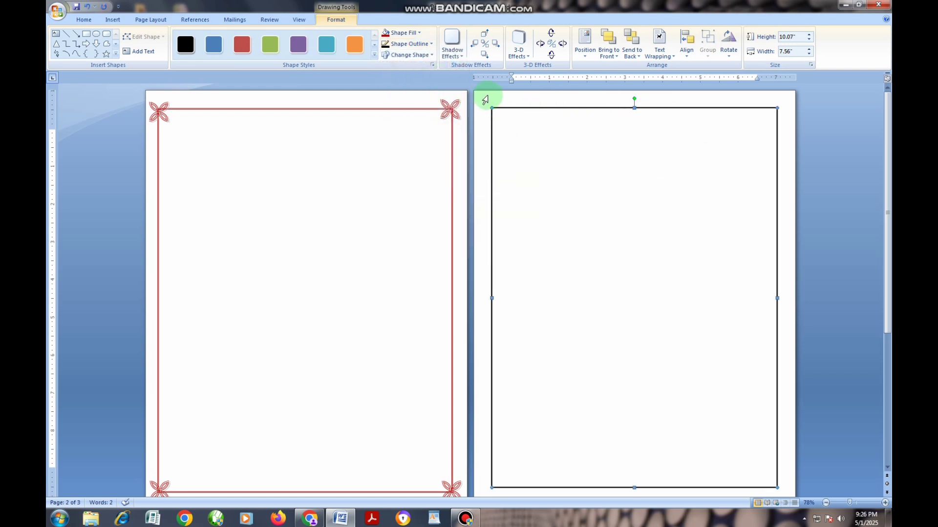
{"action": "left_click", "coordinate": [399, 32]}
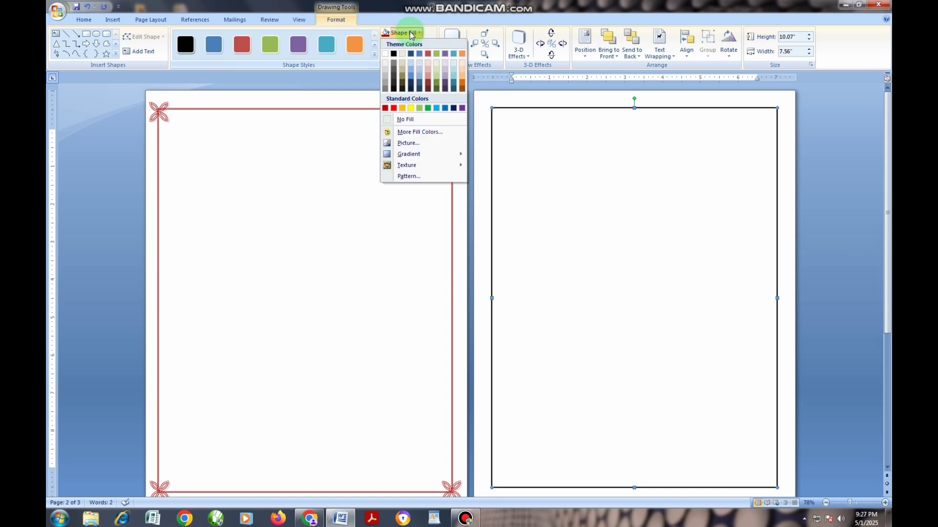
{"action": "left_click", "coordinate": [415, 119]}
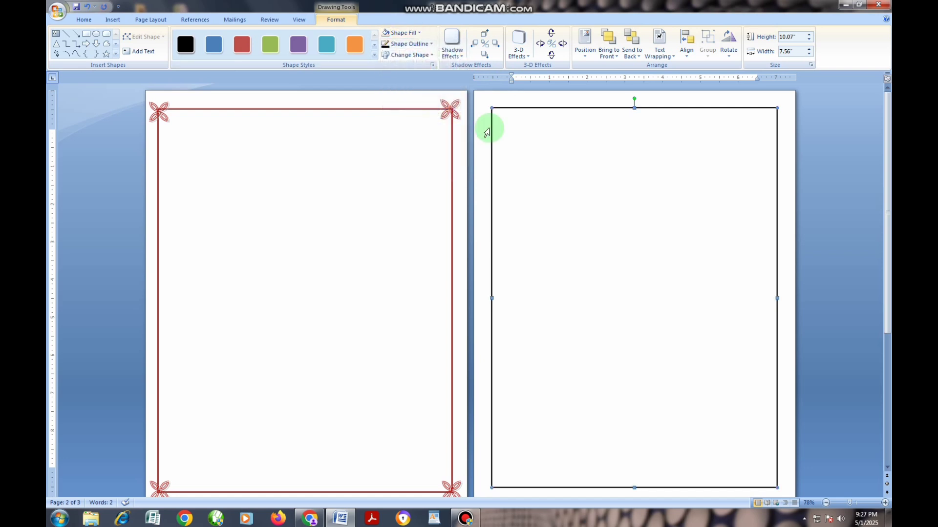
Step: Insert the Wingdings 2 ornament symbol with character code 98 at the start of the second page
{"action": "left_click", "coordinate": [538, 100]}
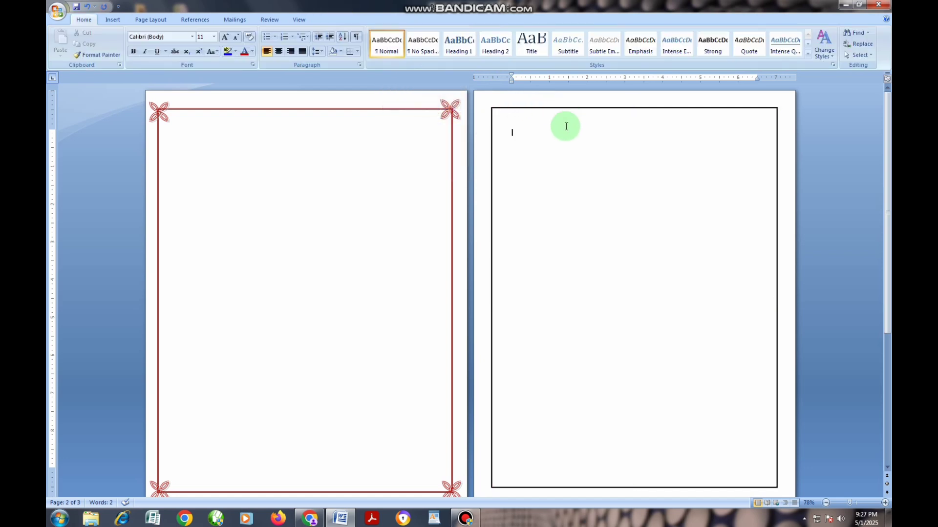
{"action": "left_click", "coordinate": [112, 22]}
{"action": "left_click", "coordinate": [625, 48]}
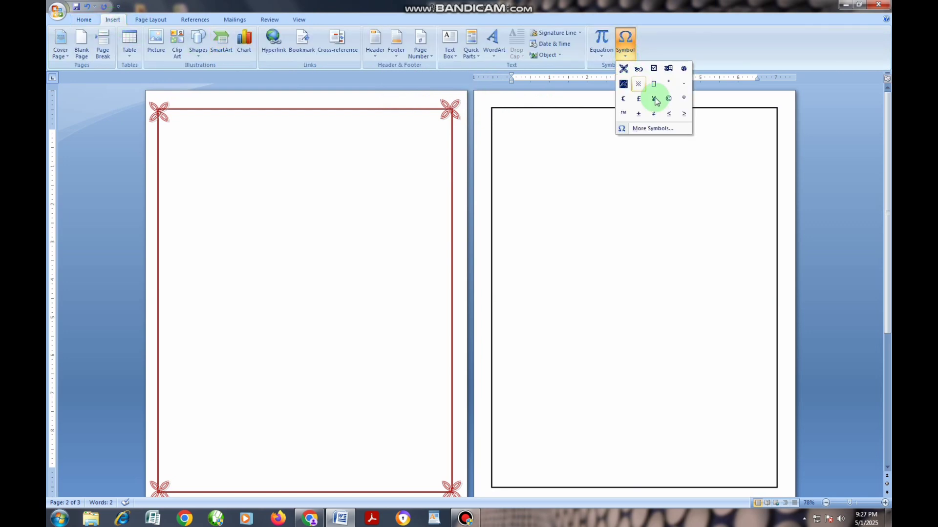
{"action": "left_click", "coordinate": [652, 128]}
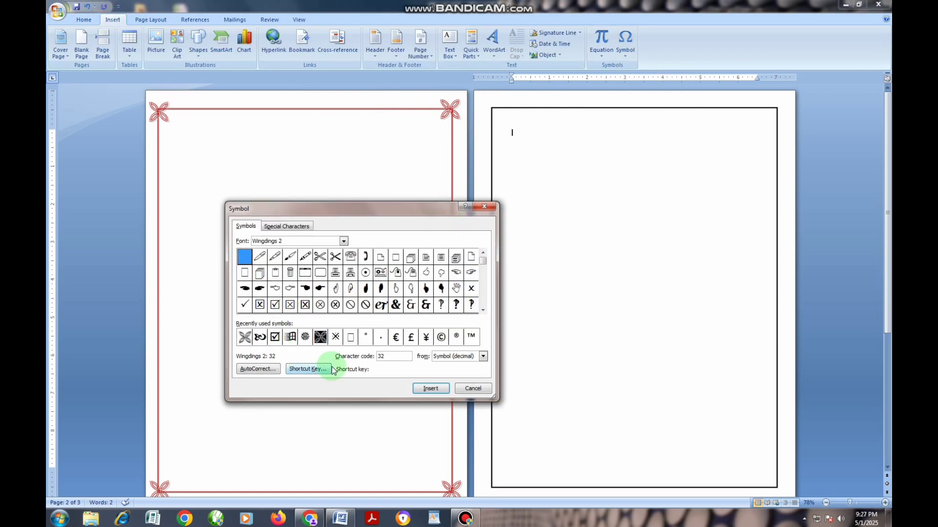
{"action": "left_click", "coordinate": [261, 338]}
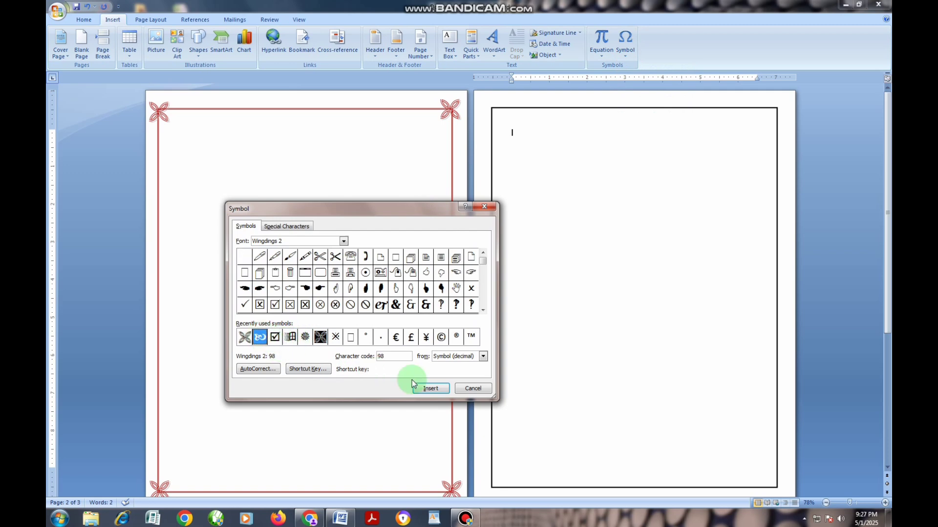
{"action": "left_click", "coordinate": [430, 388]}
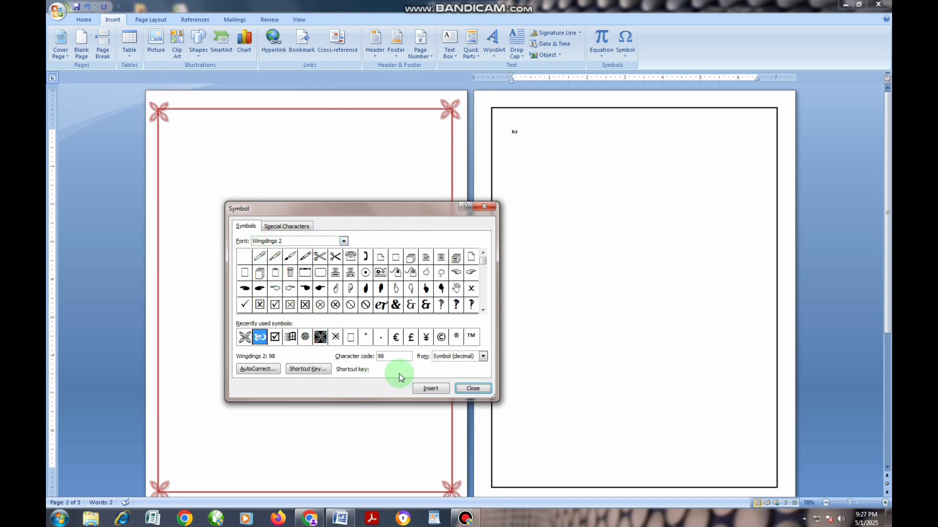
{"action": "left_click", "coordinate": [466, 389]}
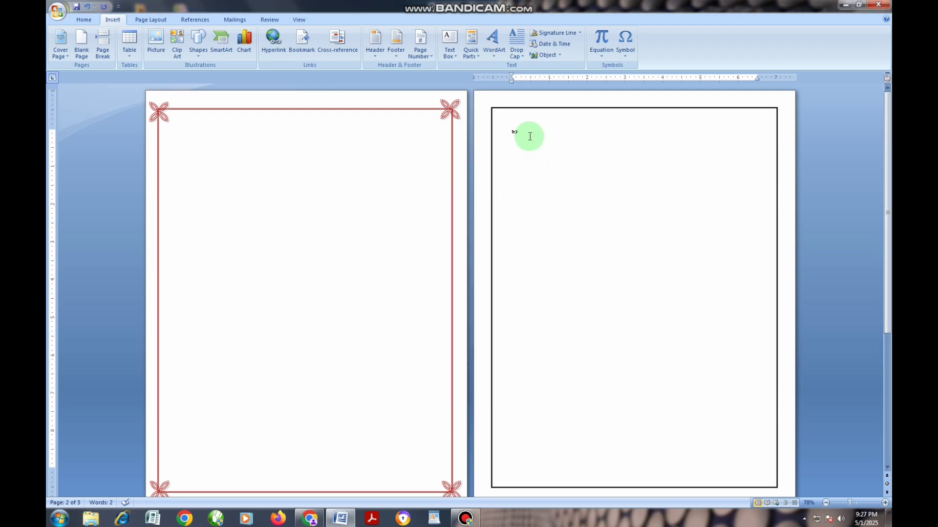
Step: Convert the inserted symbol into WordArt with the blue-green shadowed style and the Wingdings 2 font
{"action": "left_click_drag", "start_coordinate": [529, 136], "coordinate": [509, 132]}
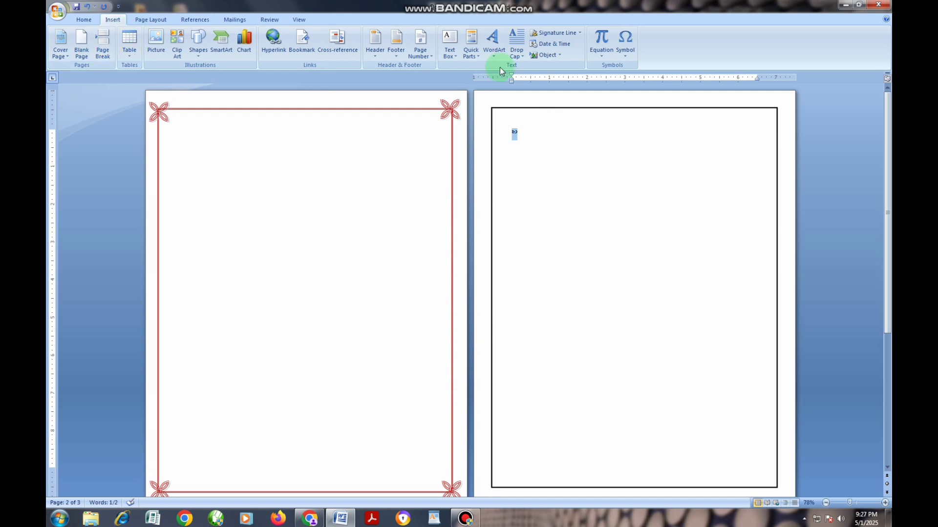
{"action": "left_click", "coordinate": [494, 52]}
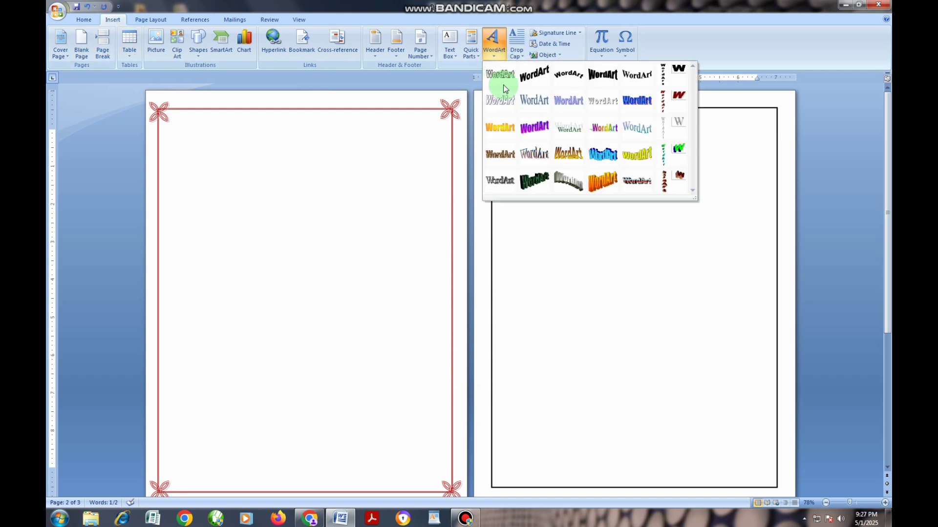
{"action": "left_click", "coordinate": [533, 109]}
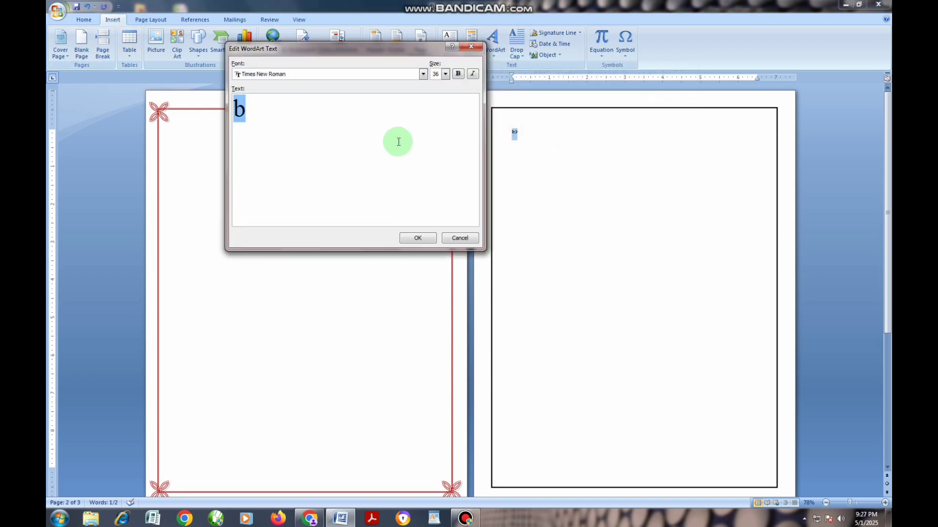
{"action": "left_click", "coordinate": [423, 74]}
{"action": "left_click", "coordinate": [423, 130]}
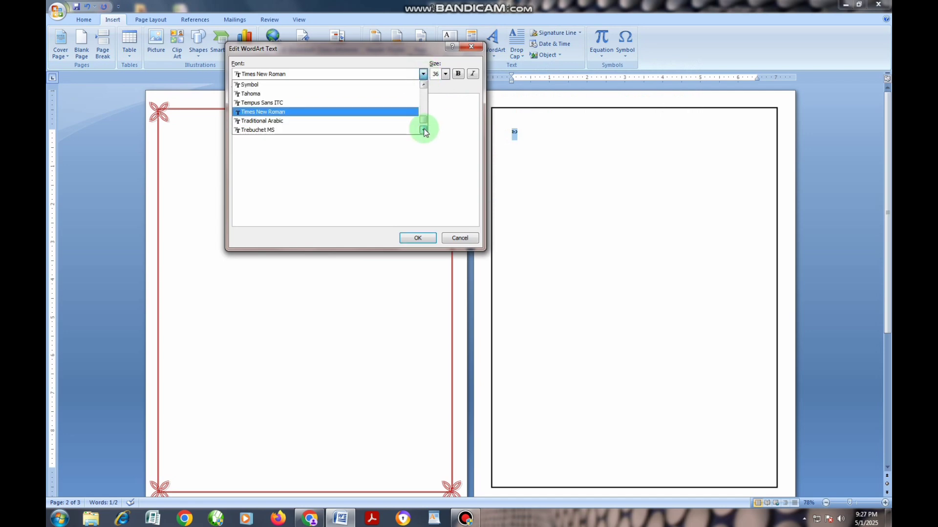
{"action": "left_click", "coordinate": [423, 130]}
{"action": "left_click", "coordinate": [424, 130]}
{"action": "left_click", "coordinate": [424, 130]}
{"action": "left_click", "coordinate": [423, 130]}
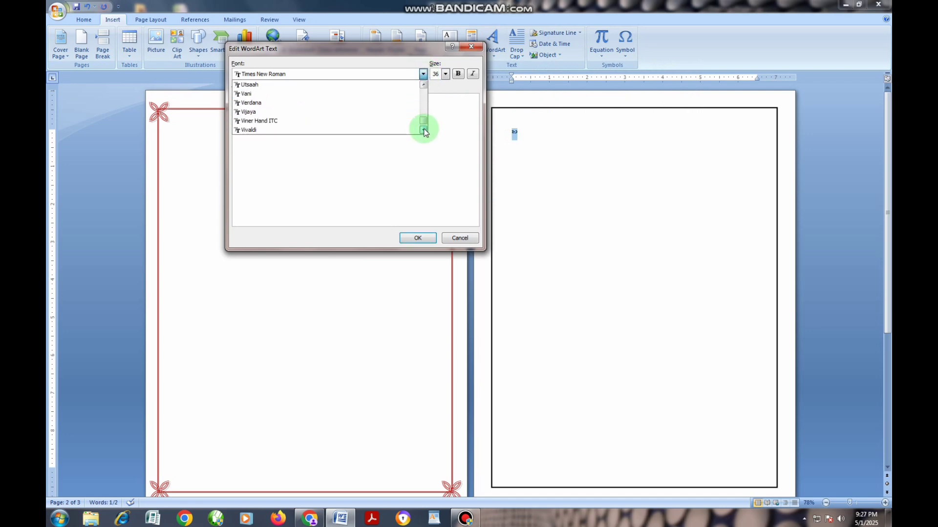
{"action": "left_click", "coordinate": [423, 130]}
{"action": "left_click", "coordinate": [424, 130]}
{"action": "left_click", "coordinate": [423, 130]}
{"action": "left_click", "coordinate": [424, 130]}
{"action": "left_click", "coordinate": [424, 130]}
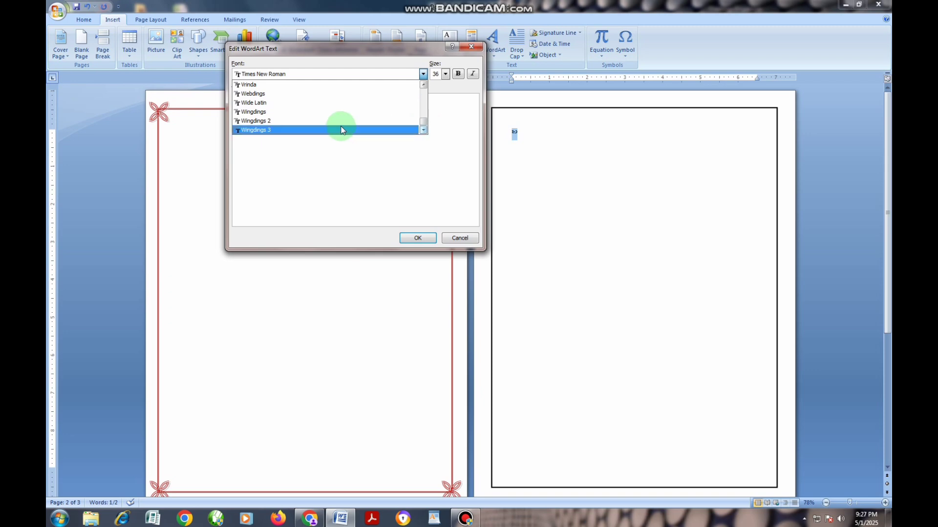
{"action": "left_click", "coordinate": [318, 120]}
{"action": "left_click", "coordinate": [418, 238]}
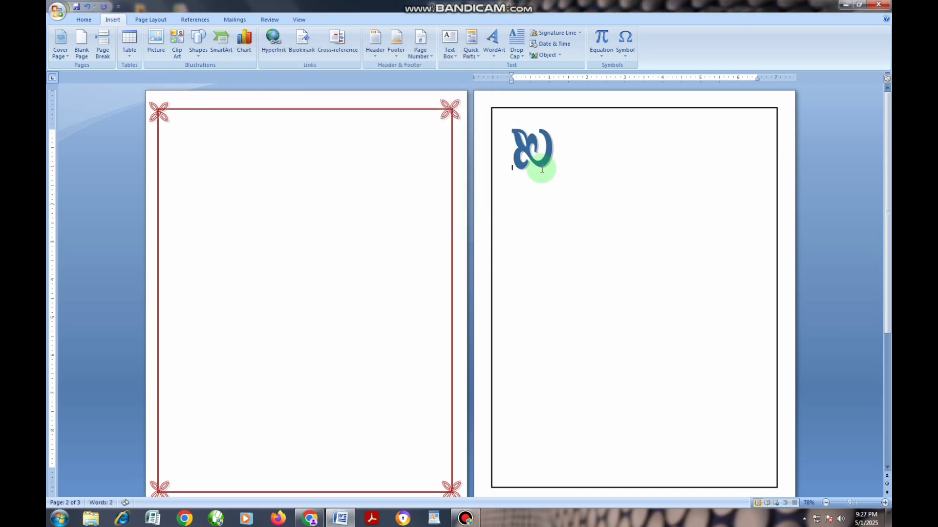
Step: Remove the WordArt ornament's shadow and change its text wrapping so it floats freely on the page
{"action": "left_click", "coordinate": [523, 139]}
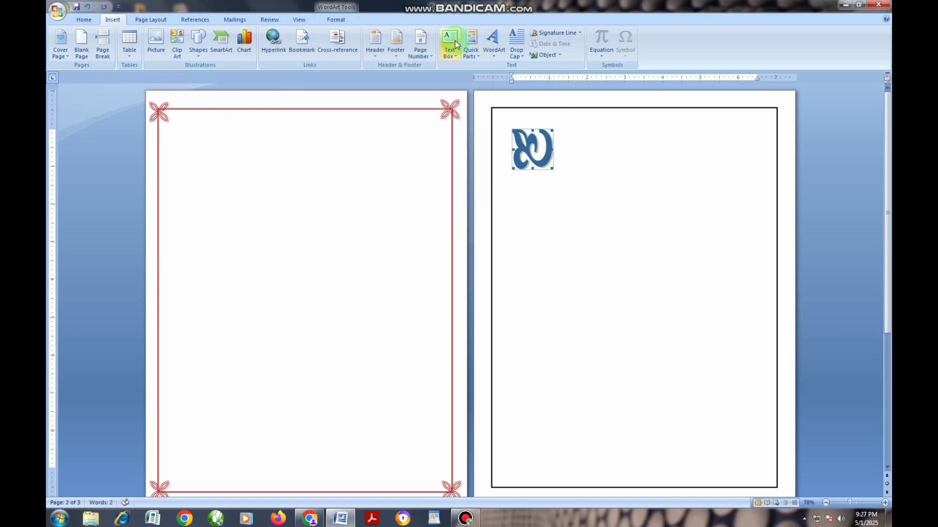
{"action": "left_click", "coordinate": [334, 21]}
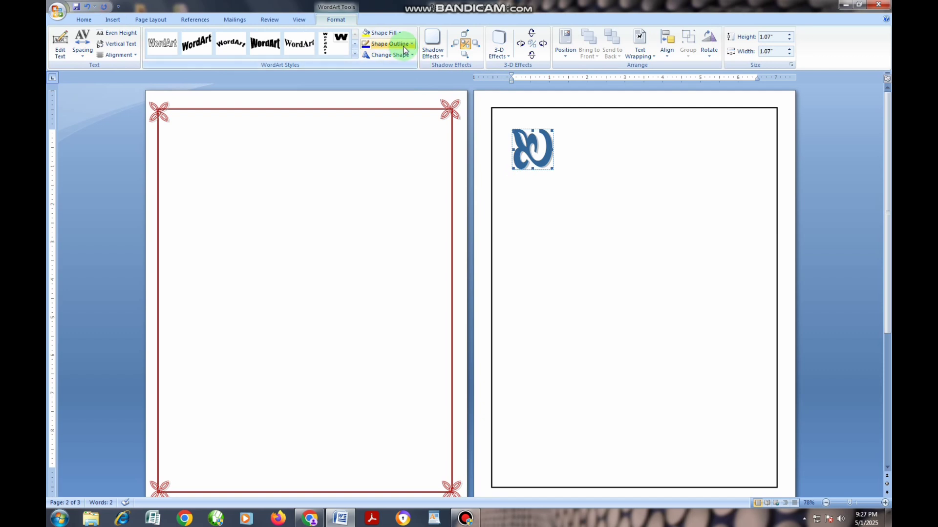
{"action": "left_click", "coordinate": [432, 46]}
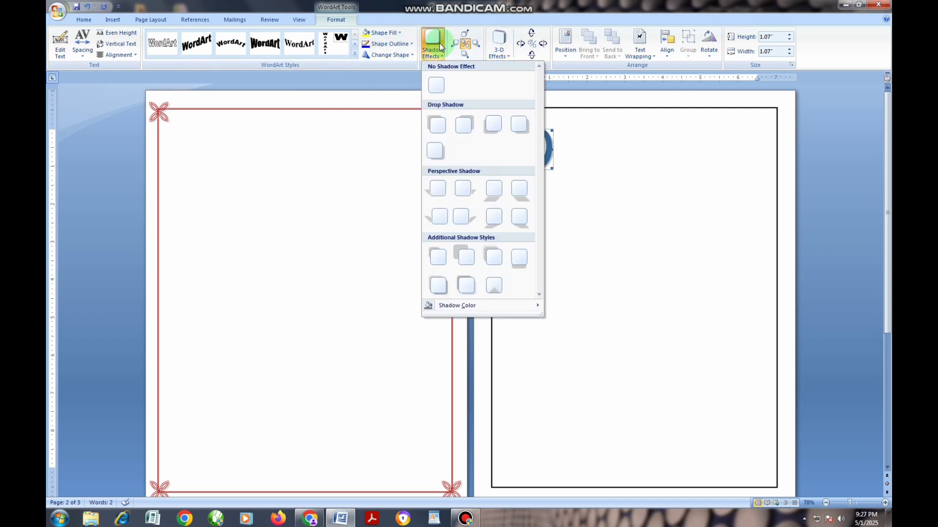
{"action": "left_click", "coordinate": [436, 85]}
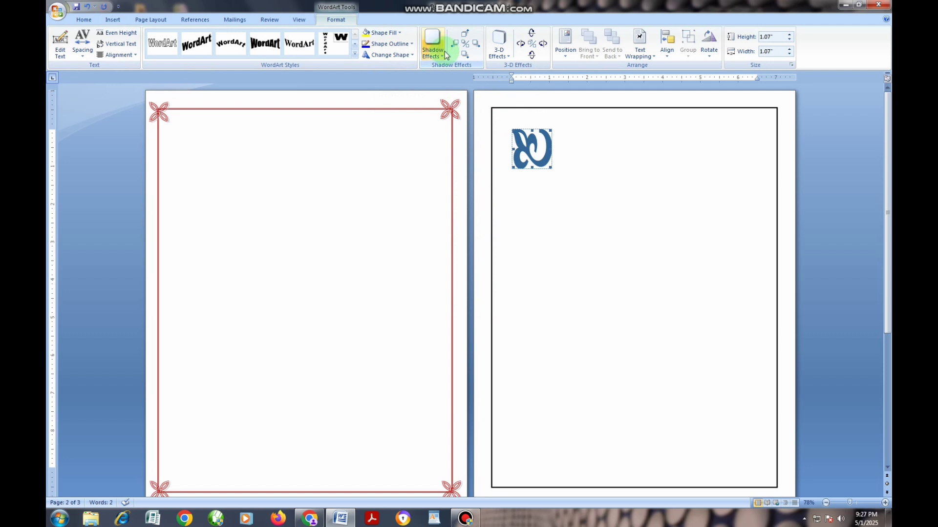
{"action": "left_click", "coordinate": [639, 52]}
{"action": "left_click", "coordinate": [634, 114]}
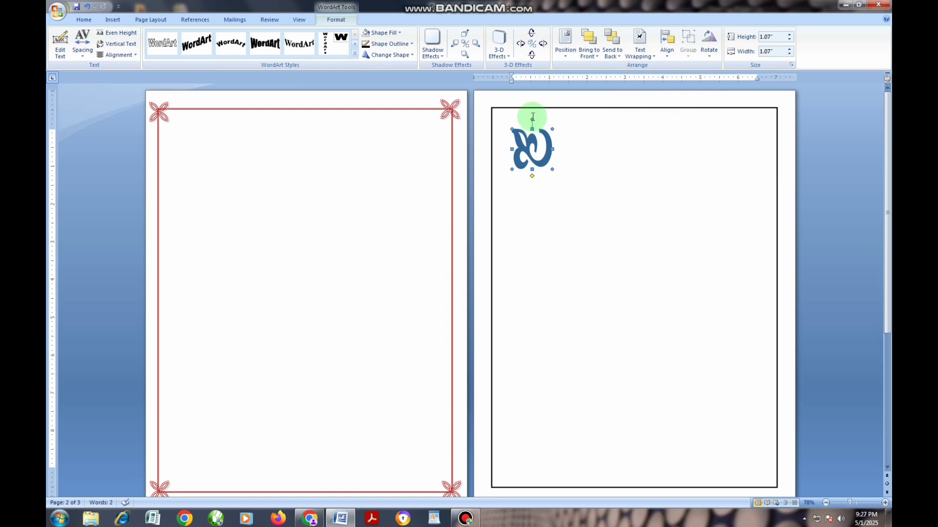
Step: Fill the second page's WordArt ornament with black, then reorient it with about a quarter turn counter-clockwise and a horizontal flip
{"action": "left_click", "coordinate": [383, 32]}
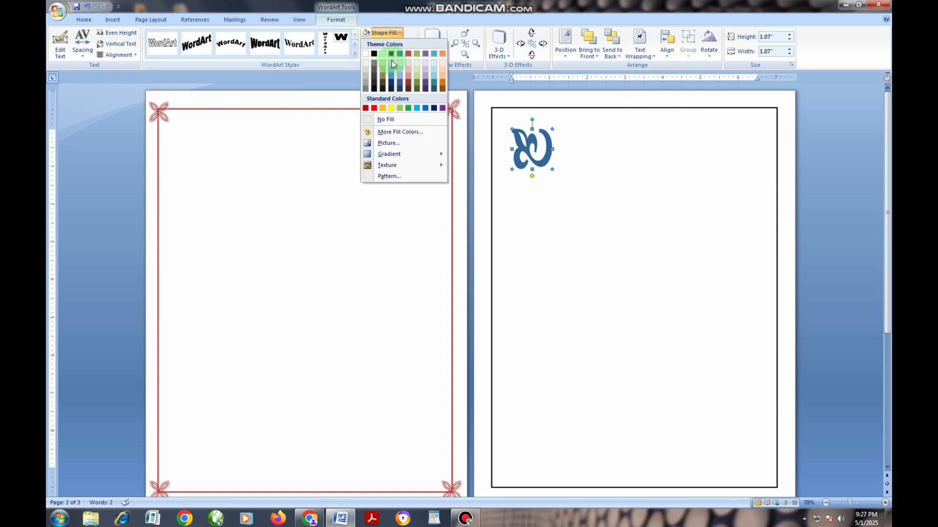
{"action": "left_click", "coordinate": [524, 149]}
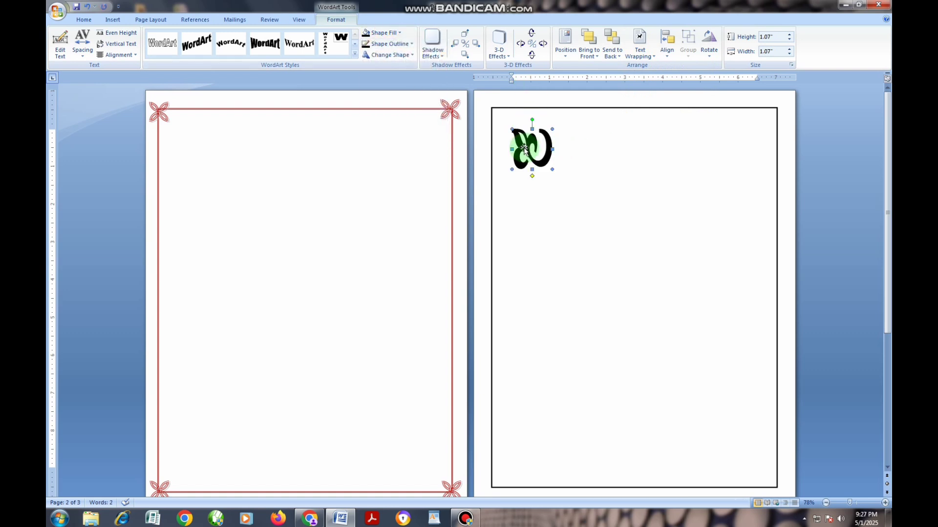
{"action": "left_click_drag", "start_coordinate": [532, 121], "coordinate": [500, 144]}
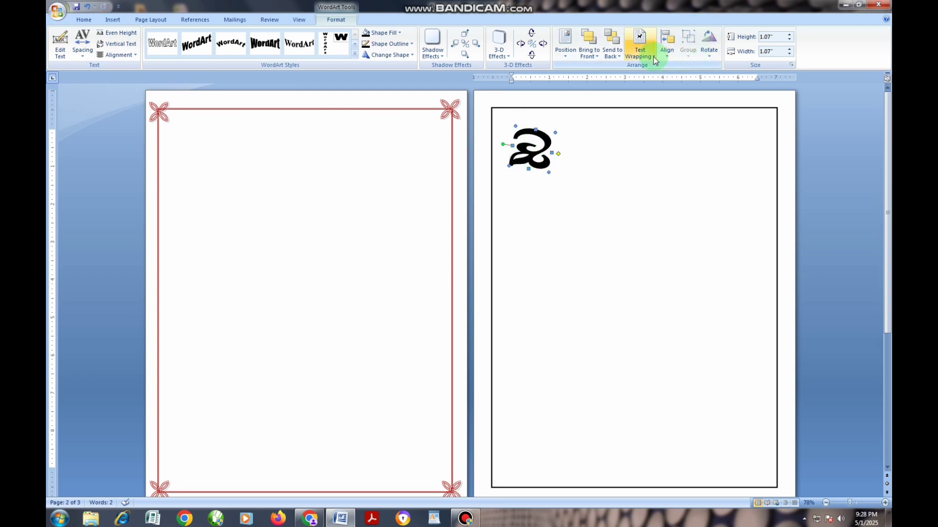
{"action": "left_click", "coordinate": [705, 59]}
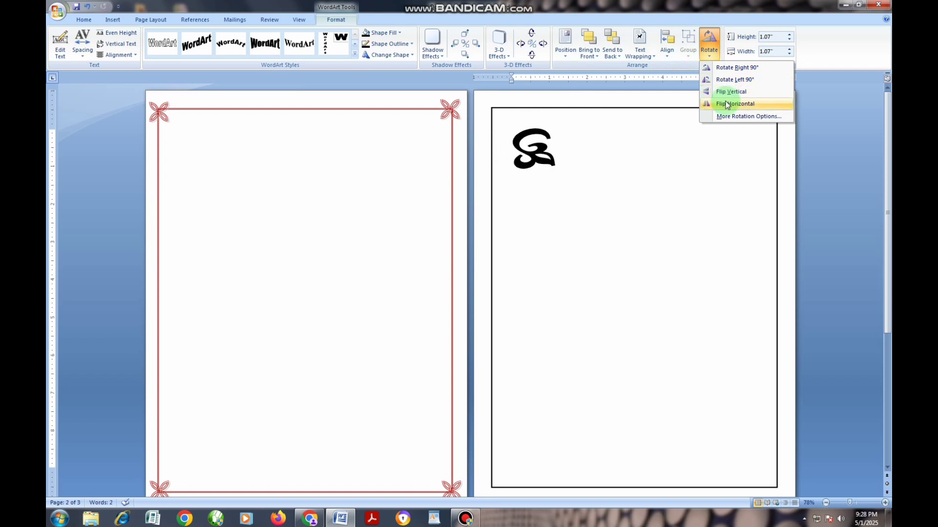
{"action": "left_click", "coordinate": [727, 104]}
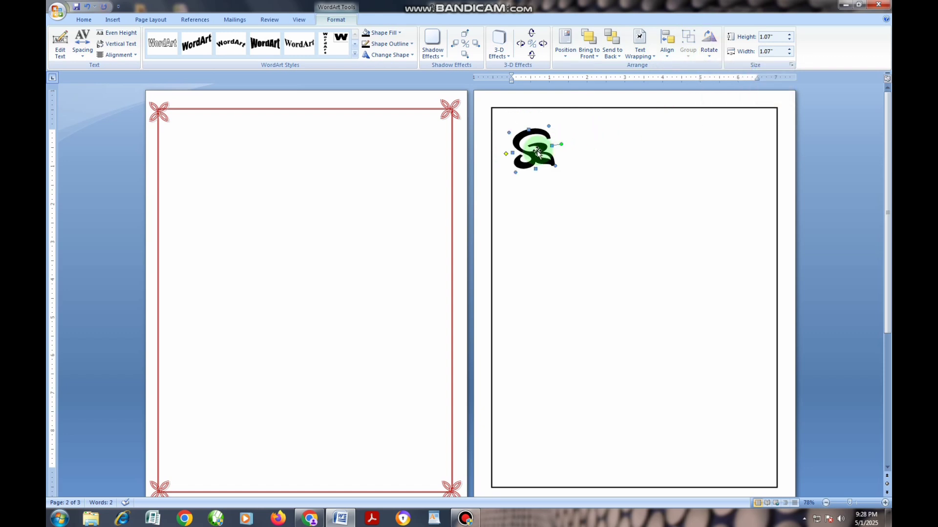
Step: Position the black ornament over the upper-left corner of the second page's rectangle
{"action": "left_click_drag", "start_coordinate": [514, 126], "coordinate": [510, 123]}
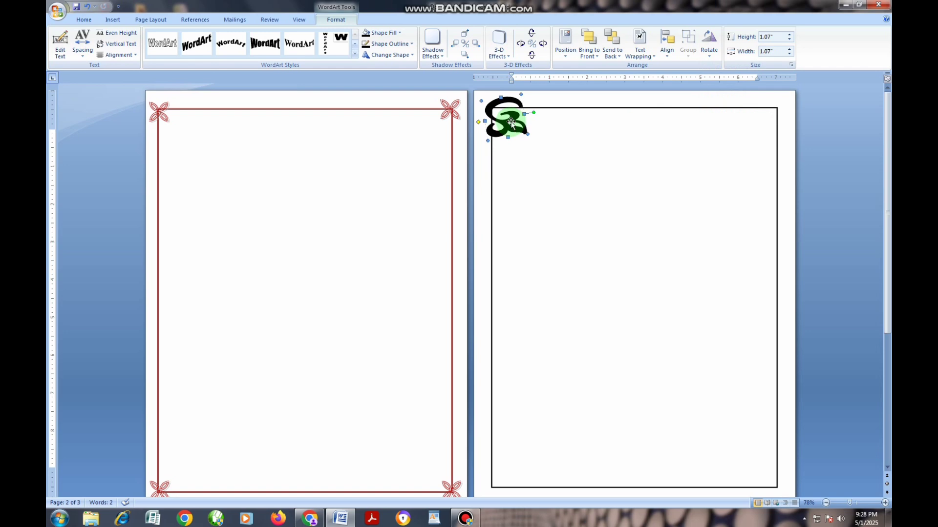
{"action": "left_click_drag", "start_coordinate": [511, 121], "coordinate": [511, 123]}
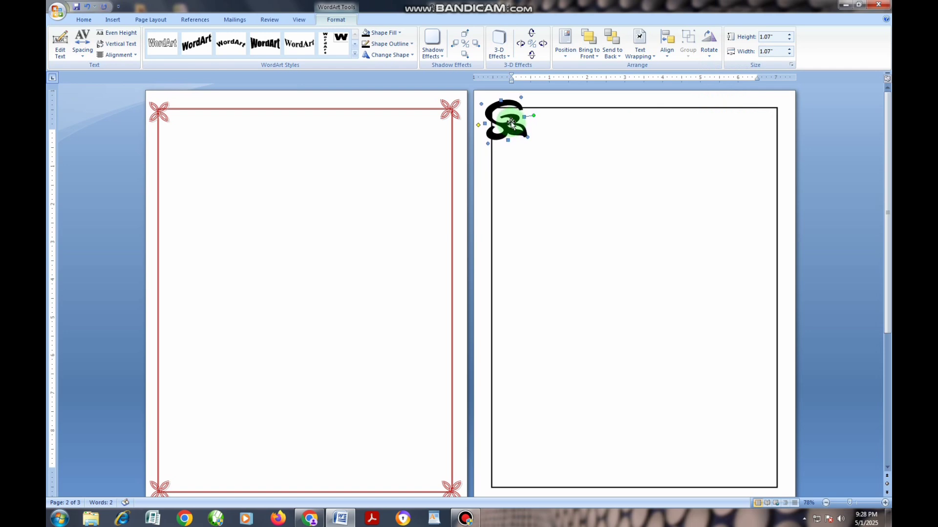
{"action": "left_click", "coordinate": [540, 160]}
Step: Duplicate the ornament onto the rectangle's lower-left corner and rotate the copy left 90°
{"action": "left_click", "coordinate": [510, 126]}
{"action": "key", "text": "ctrl+d"}
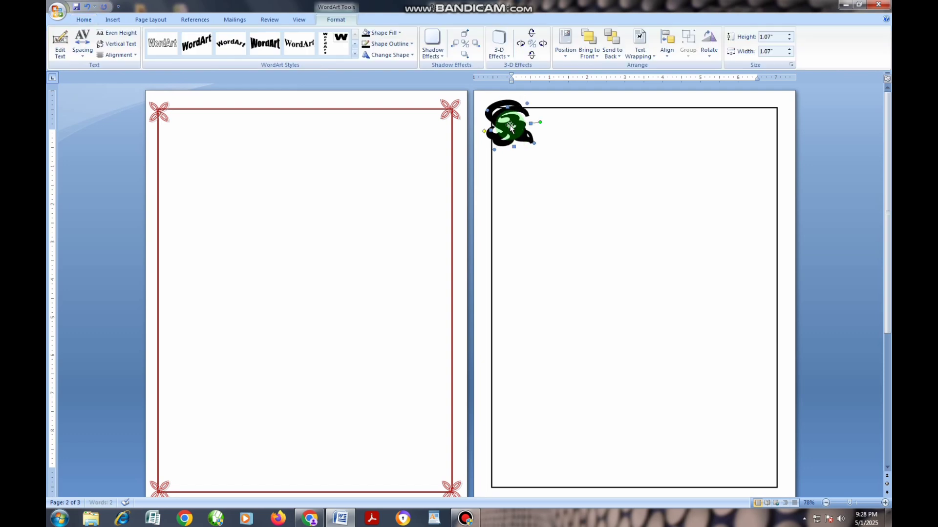
{"action": "left_click_drag", "start_coordinate": [509, 125], "coordinate": [510, 473]}
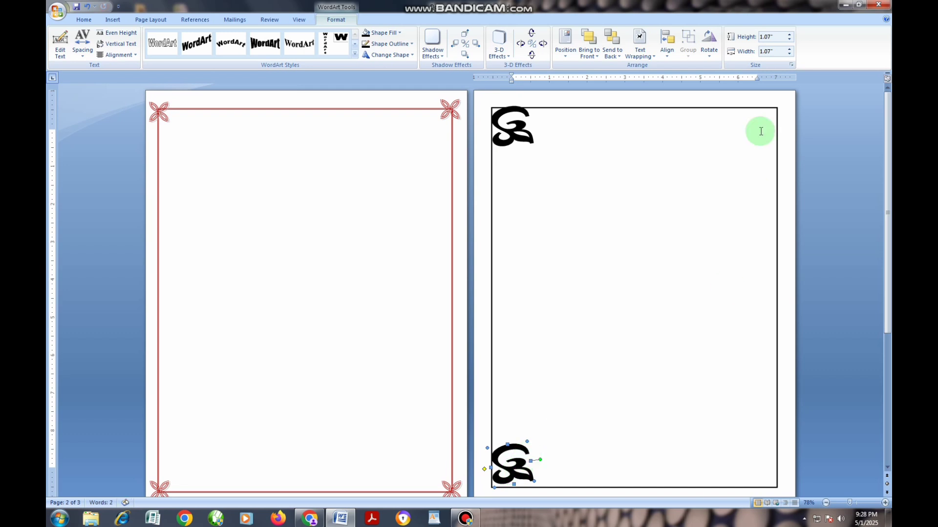
{"action": "left_click", "coordinate": [709, 45]}
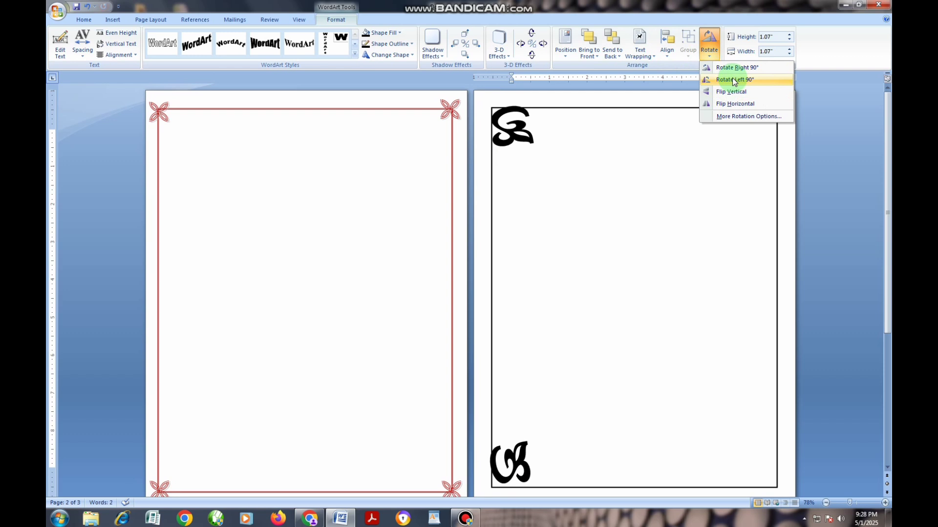
{"action": "left_click", "coordinate": [734, 79]}
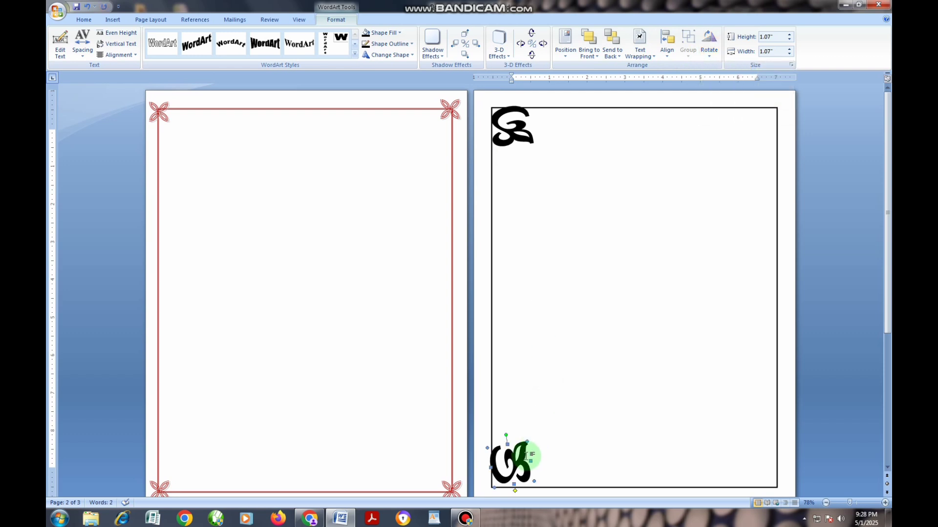
{"action": "left_click_drag", "start_coordinate": [524, 458], "coordinate": [515, 464]}
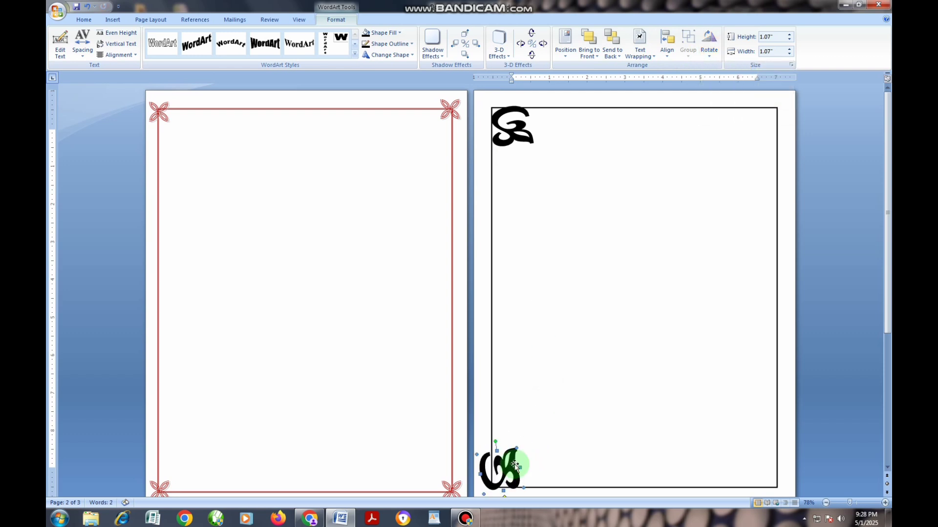
{"action": "left_click", "coordinate": [576, 391]}
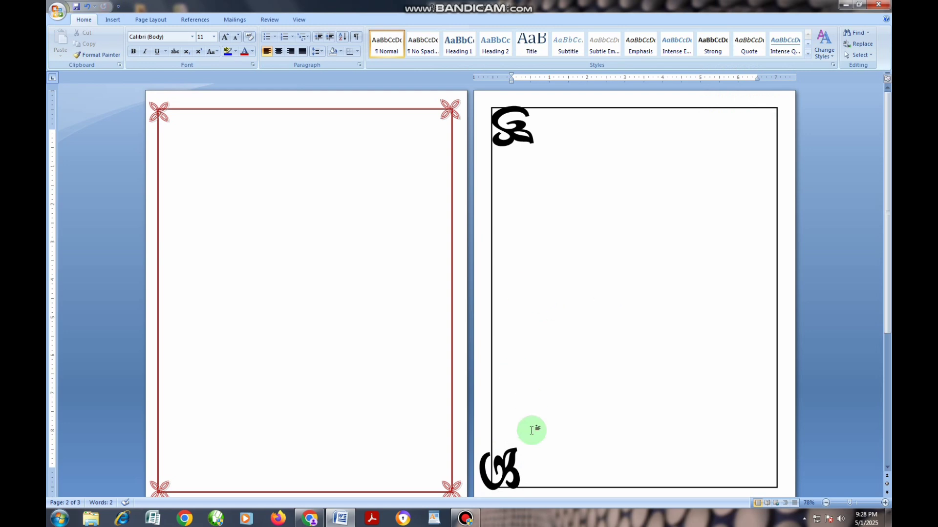
{"action": "left_click", "coordinate": [506, 449]}
{"action": "left_click", "coordinate": [348, 19]}
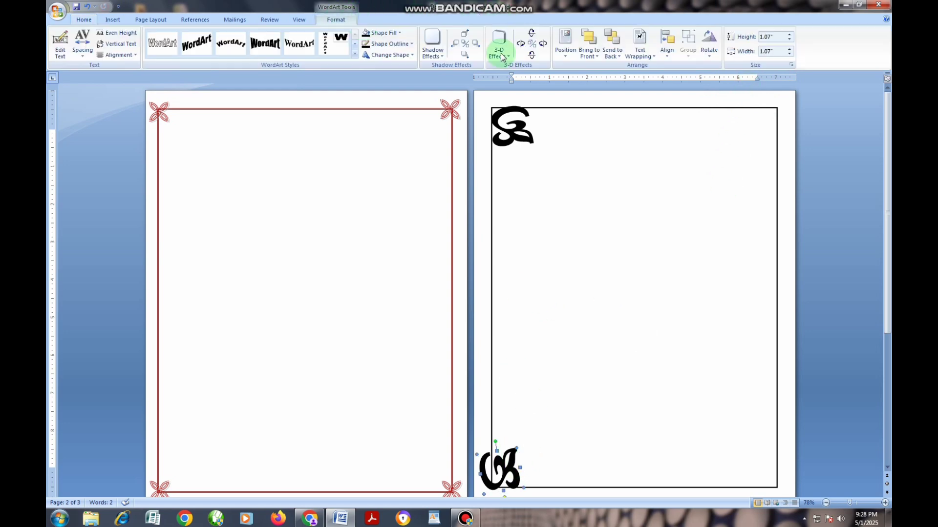
{"action": "left_click", "coordinate": [710, 46]}
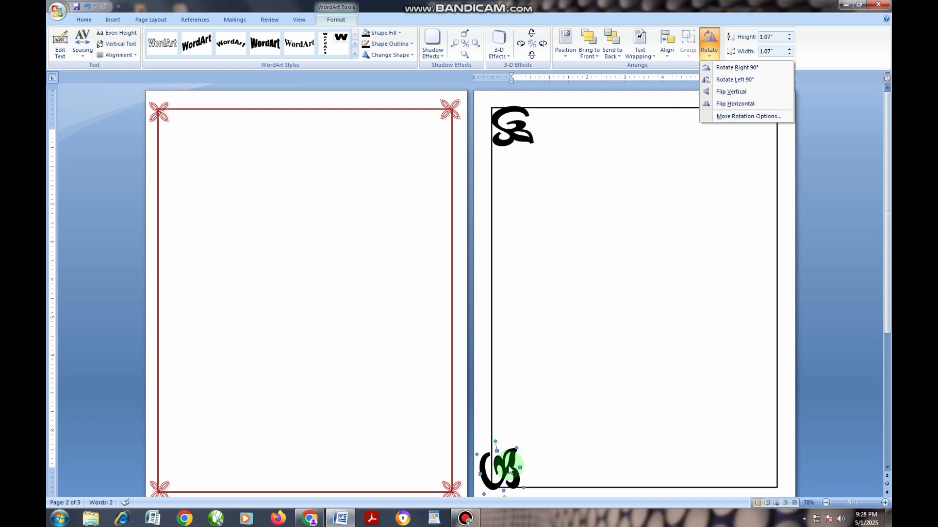
{"action": "left_click", "coordinate": [521, 141]}
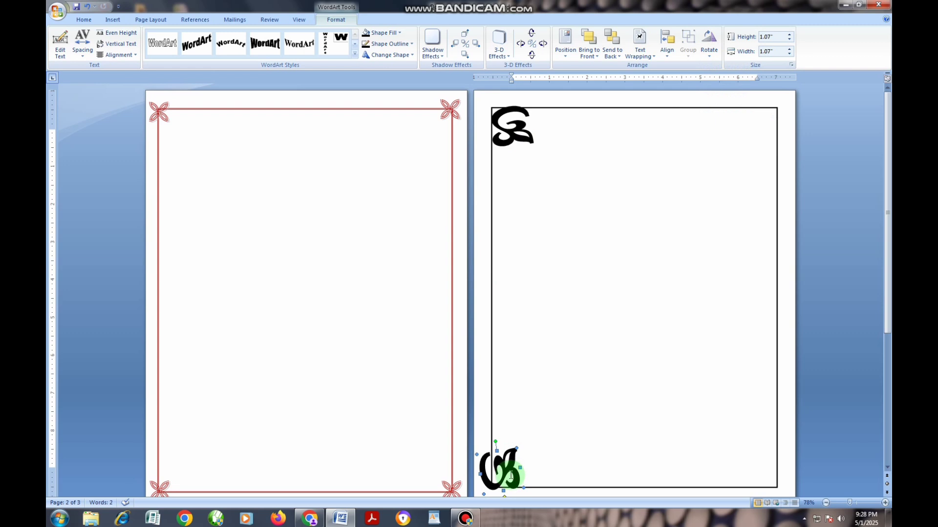
Step: Copy the lower-left ornament to the rectangle's lower-right corner, rotated left 90° and aligned with the corner
{"action": "left_click_drag", "start_coordinate": [511, 475], "coordinate": [766, 461]}
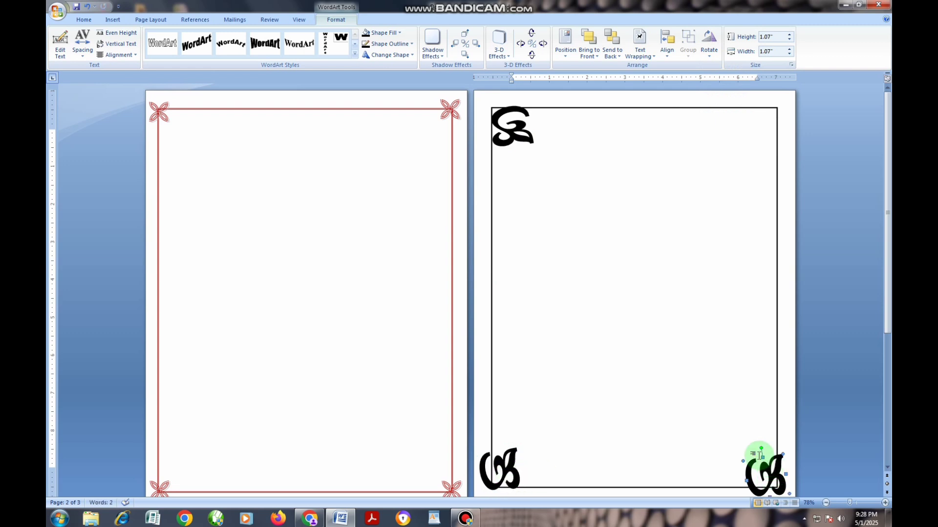
{"action": "left_click", "coordinate": [640, 49]}
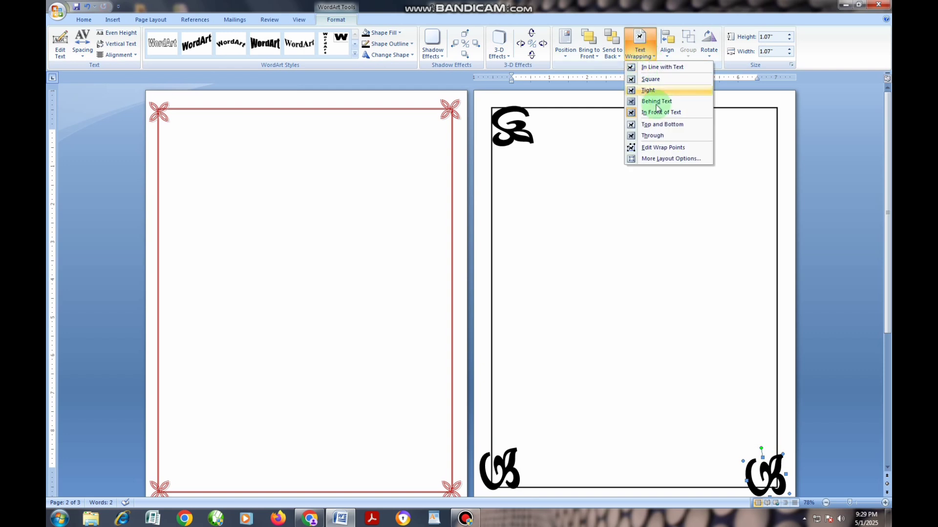
{"action": "left_click", "coordinate": [709, 49]}
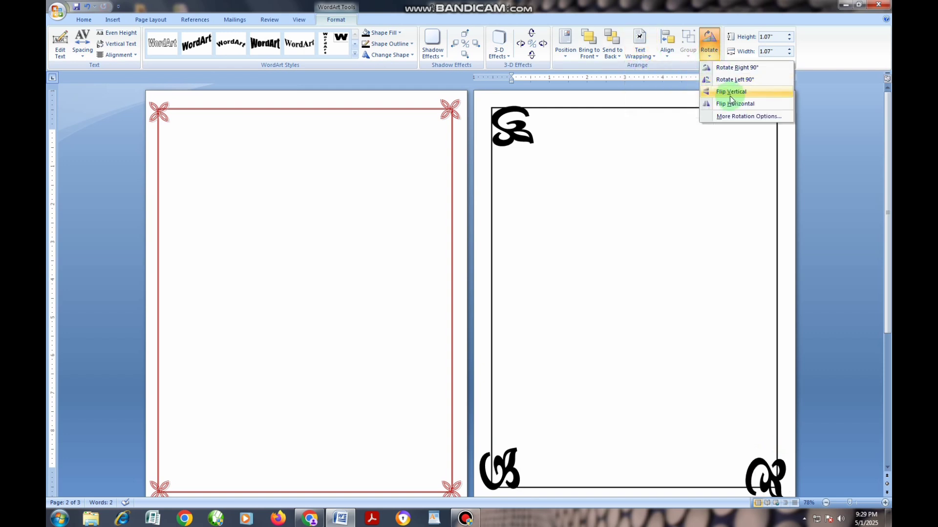
{"action": "left_click", "coordinate": [733, 81]}
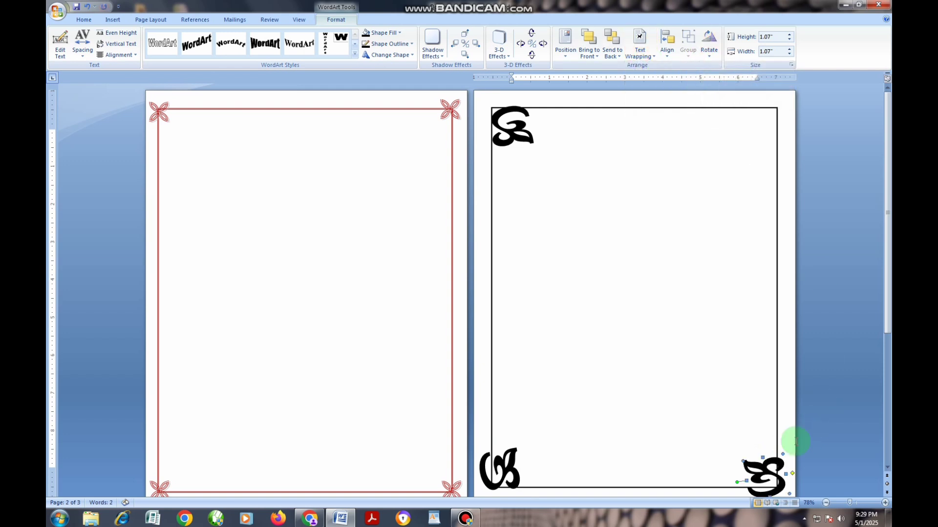
{"action": "left_click_drag", "start_coordinate": [766, 471], "coordinate": [761, 467]}
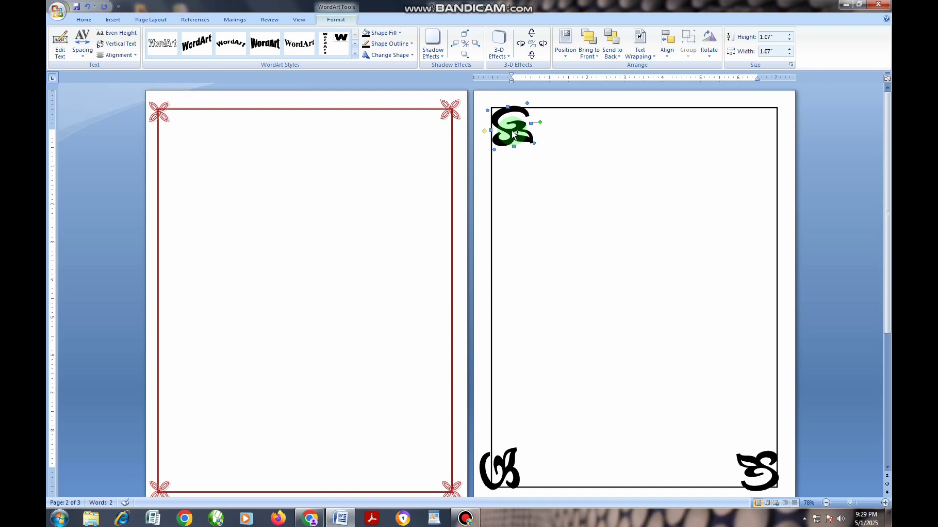
Step: Copy the upper-left ornament to the rectangle's upper-right corner and flip the copy vertically
{"action": "left_click_drag", "start_coordinate": [511, 131], "coordinate": [766, 130]}
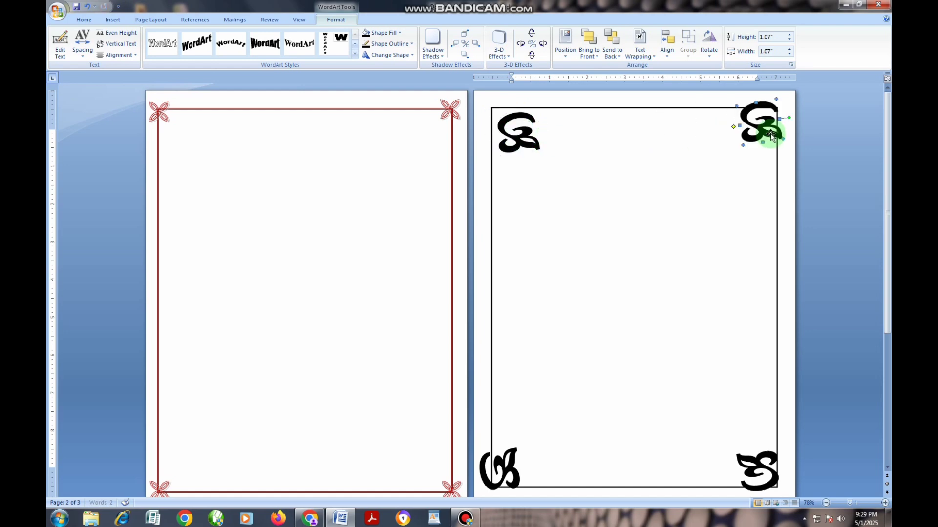
{"action": "left_click", "coordinate": [709, 49]}
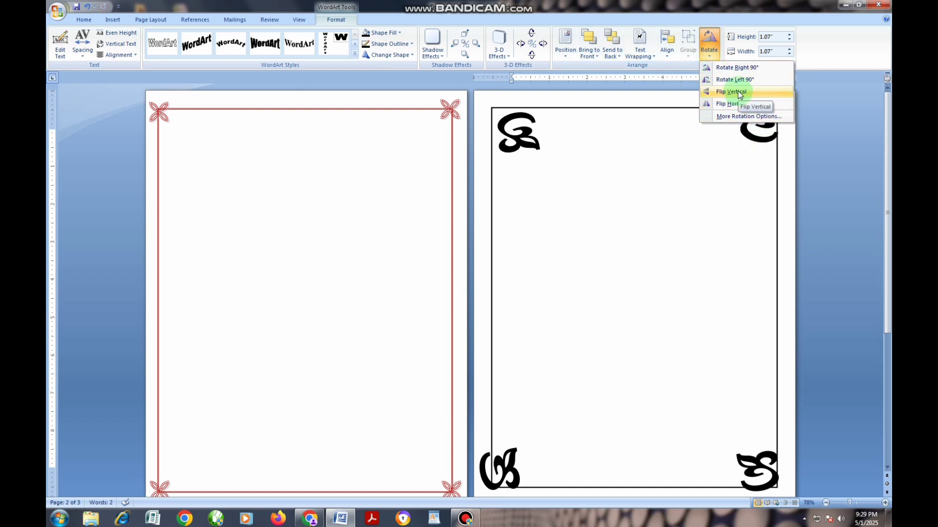
{"action": "left_click", "coordinate": [739, 93]}
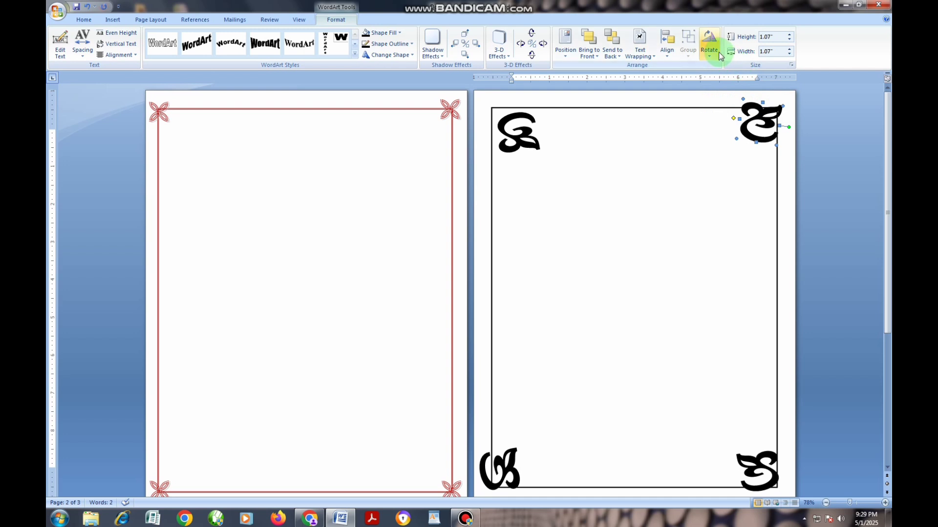
Step: Move the upper-left ornament back over its corner and rotate the upper-right ornament right 90°
{"action": "left_click", "coordinate": [694, 176]}
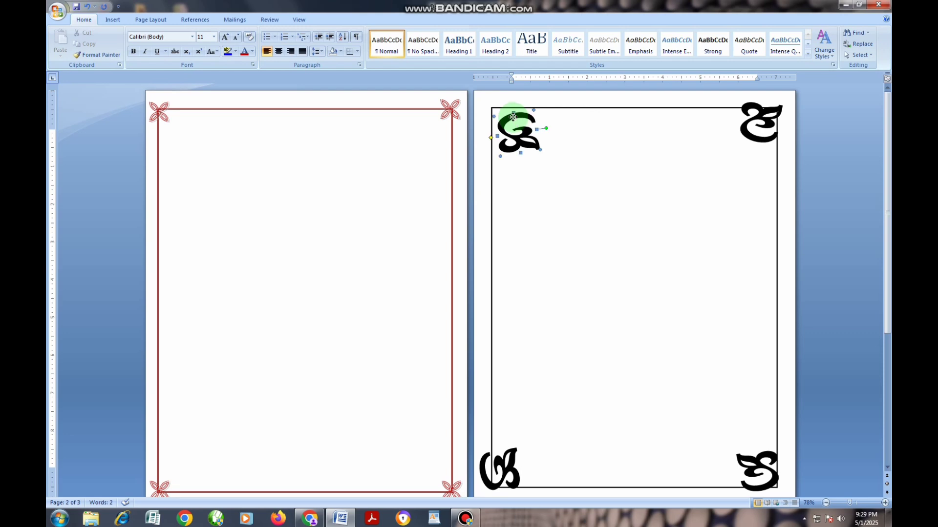
{"action": "left_click_drag", "start_coordinate": [513, 117], "coordinate": [504, 107]}
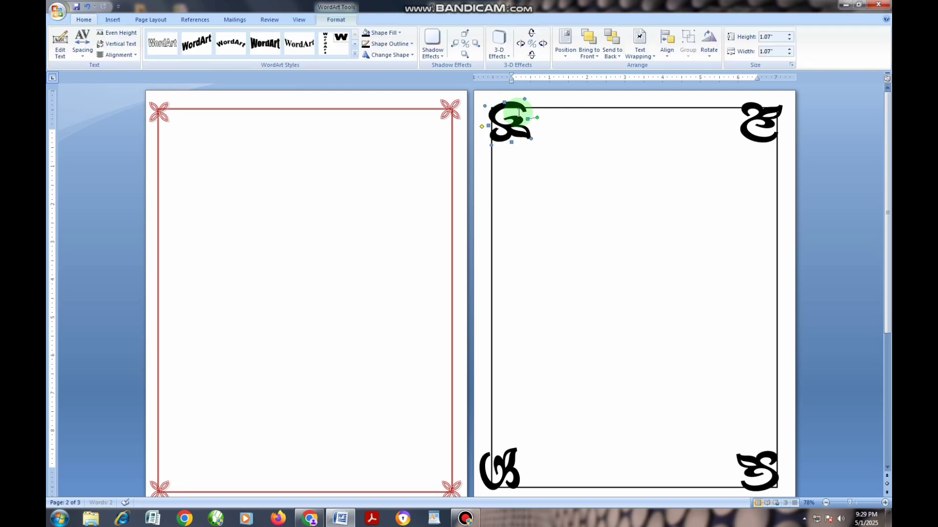
{"action": "left_click", "coordinate": [755, 121]}
{"action": "left_click", "coordinate": [709, 53]}
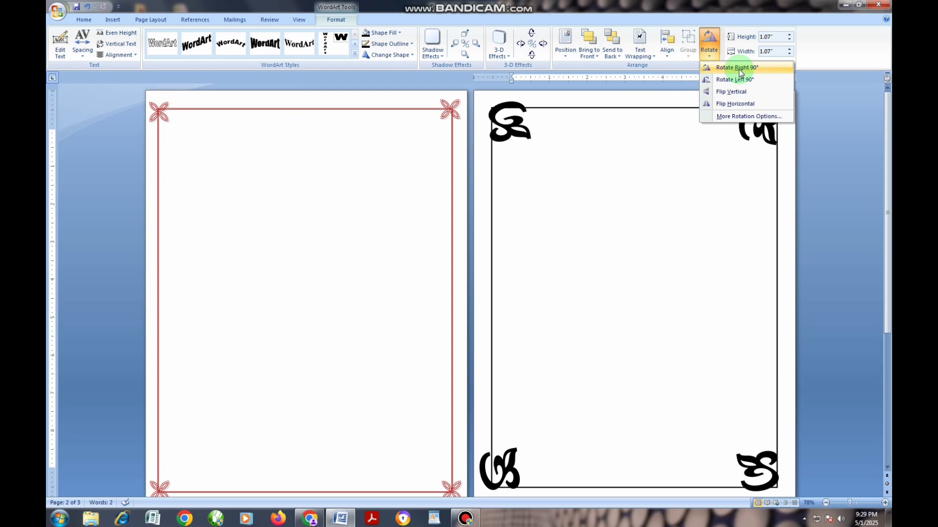
{"action": "left_click", "coordinate": [739, 68]}
{"action": "left_click", "coordinate": [746, 162]}
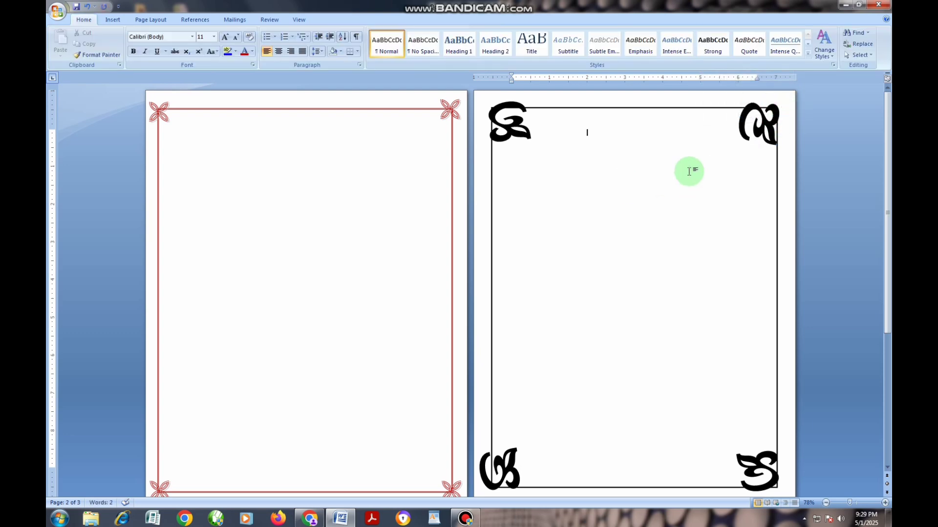
Step: Nudge the upper-right and upper-left ornaments slightly outward so they overlap the rectangle's corners
{"action": "left_click", "coordinate": [771, 122]}
{"action": "left_click_drag", "start_coordinate": [771, 124], "coordinate": [776, 125]}
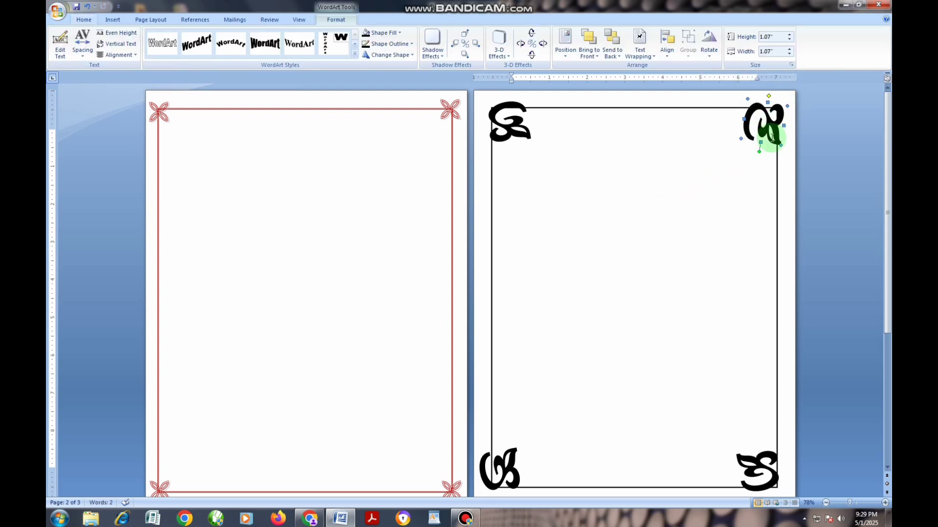
{"action": "left_click_drag", "start_coordinate": [500, 126], "coordinate": [496, 124]}
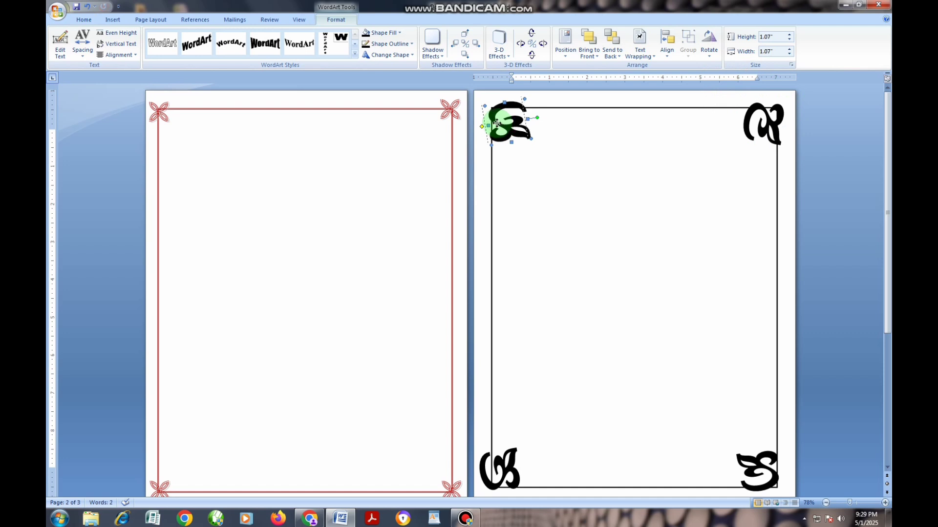
{"action": "left_click", "coordinate": [533, 148]}
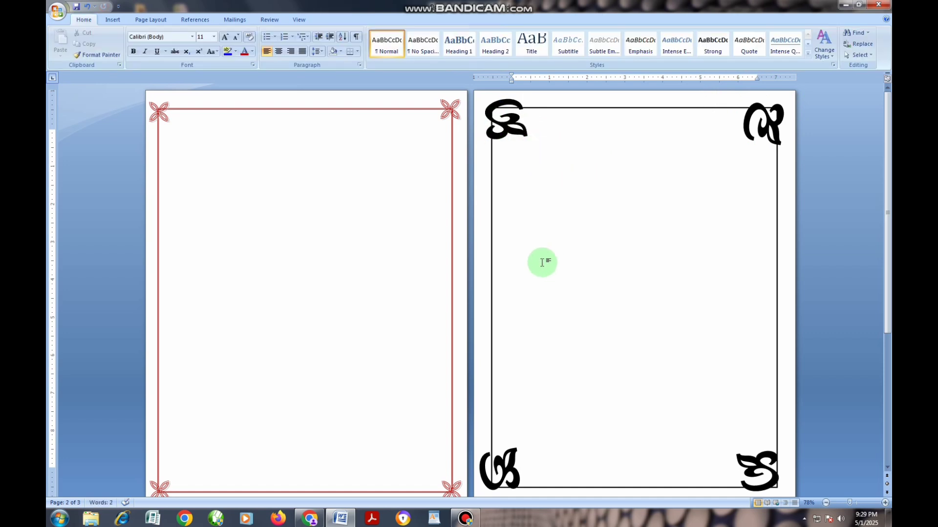
Step: Change the second page's rectangle outline to the 6 pt triple-line style
{"action": "left_click", "coordinate": [490, 248]}
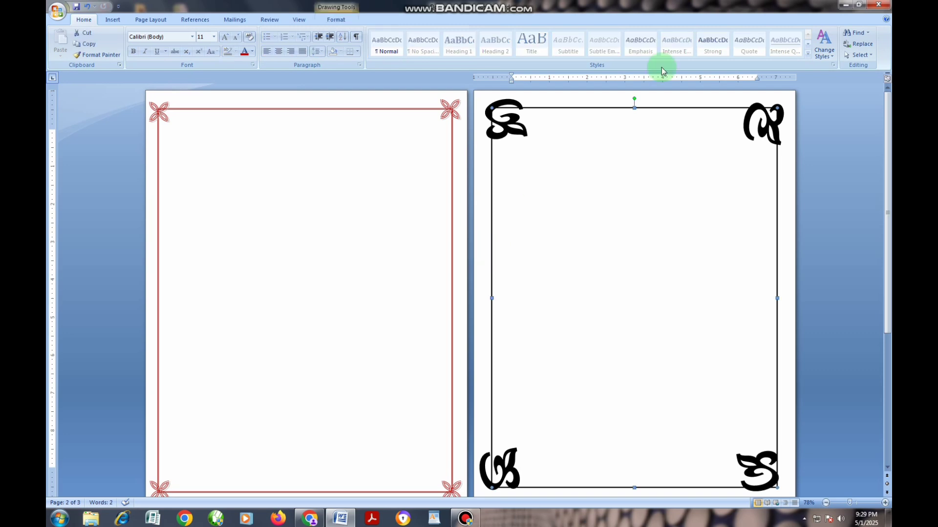
{"action": "left_click", "coordinate": [336, 19]}
{"action": "left_click", "coordinate": [401, 47]}
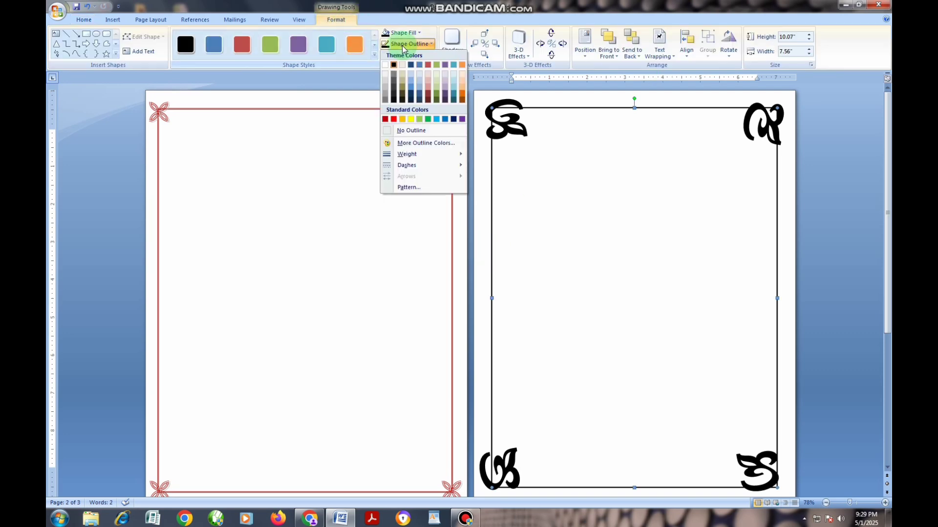
{"action": "mouse_move", "coordinate": [429, 155]}
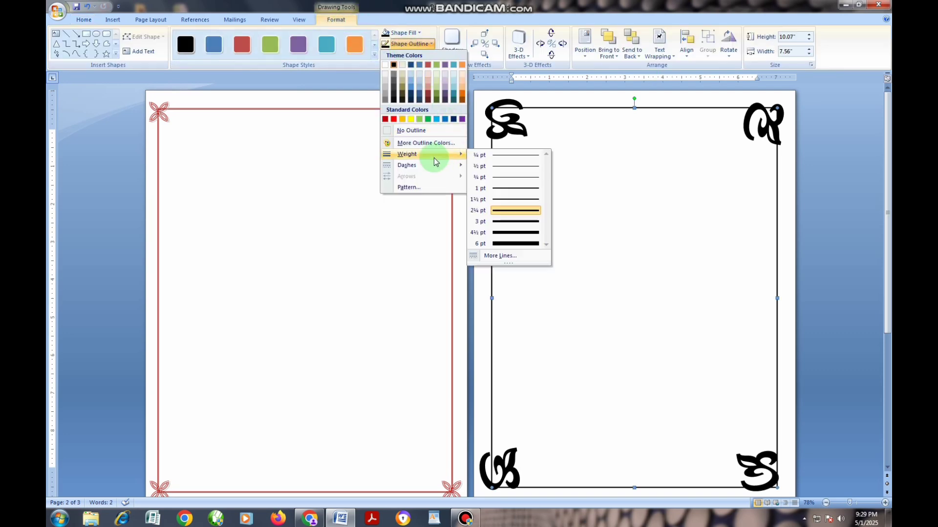
{"action": "left_click", "coordinate": [500, 256]}
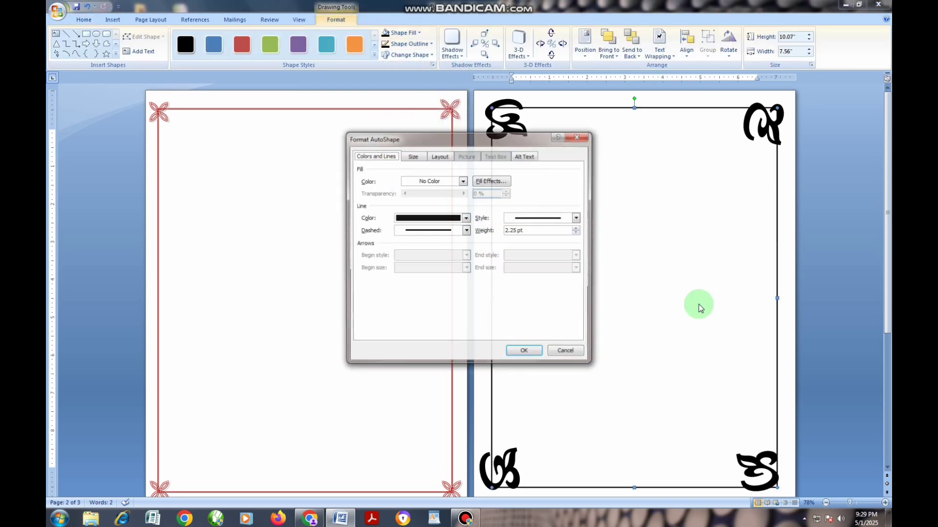
{"action": "left_click", "coordinate": [577, 217]}
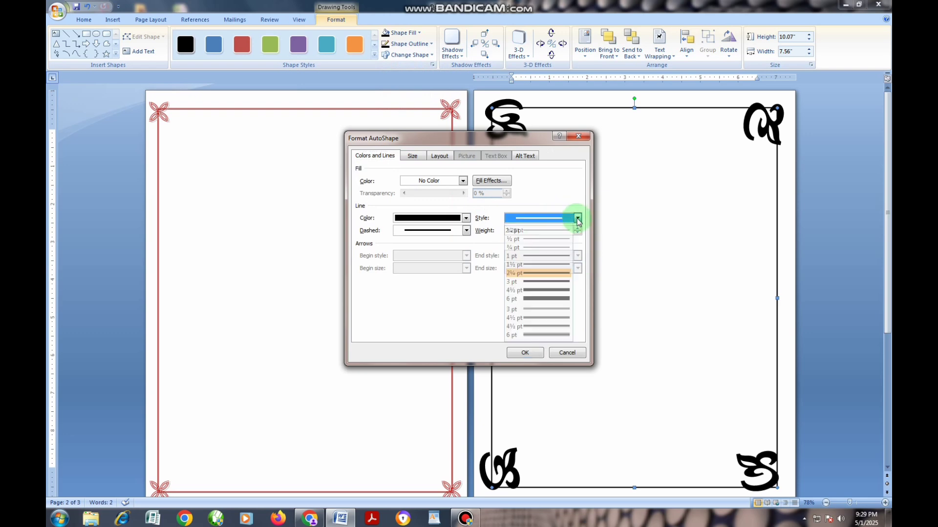
{"action": "left_click", "coordinate": [547, 334]}
{"action": "left_click", "coordinate": [532, 355]}
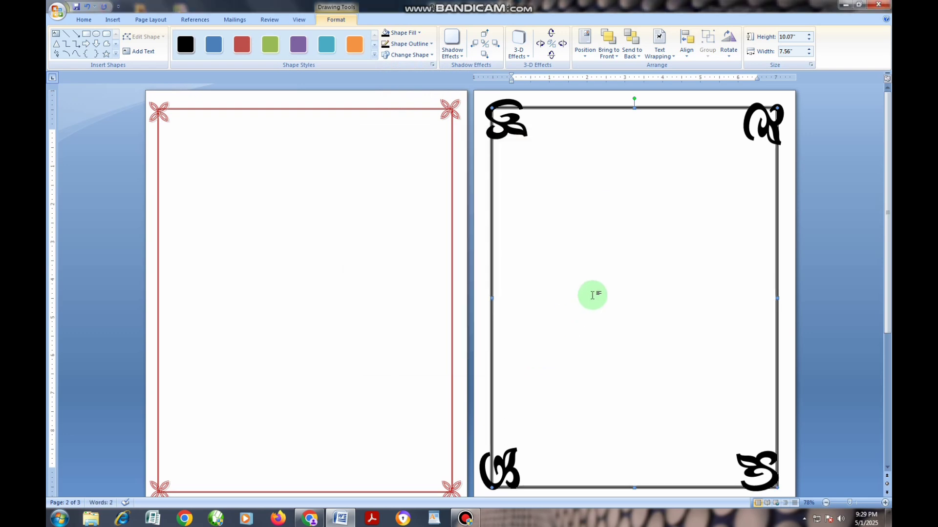
{"action": "left_click", "coordinate": [364, 301]}
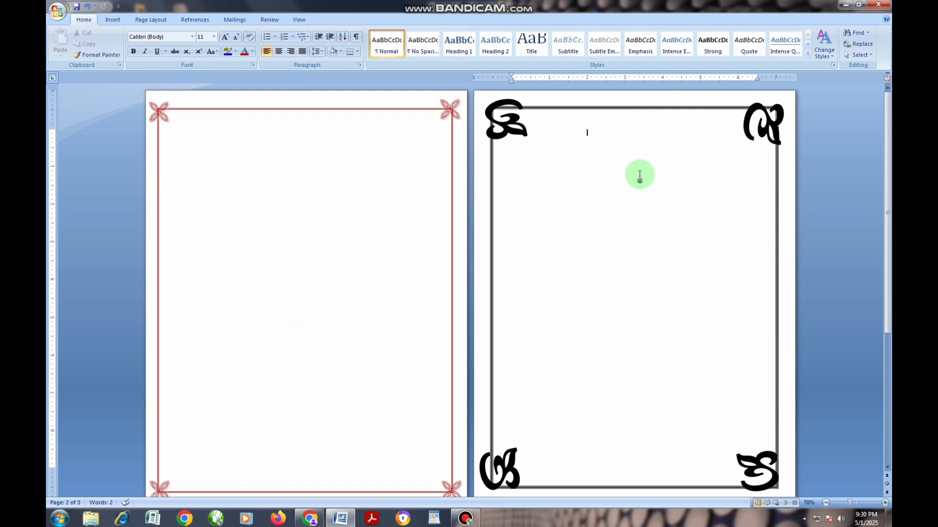
{"action": "mouse_move", "coordinate": [467, 518]}
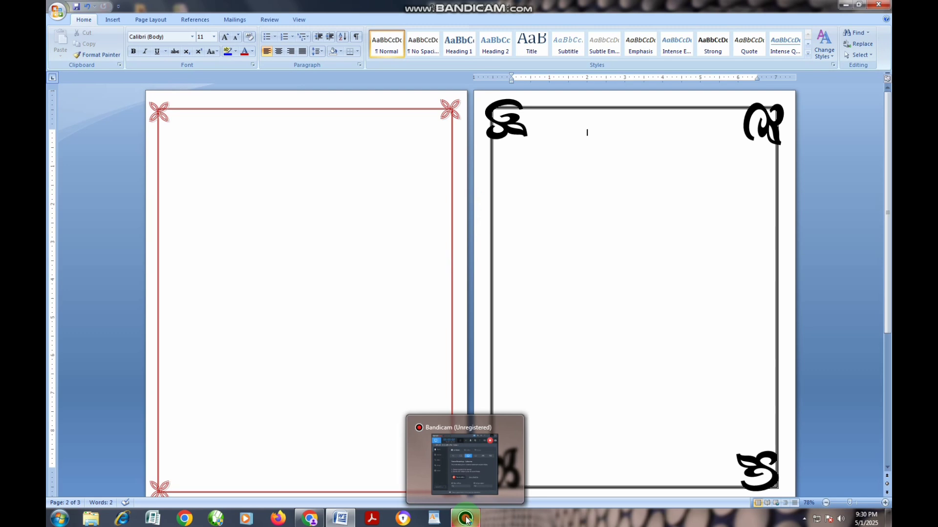